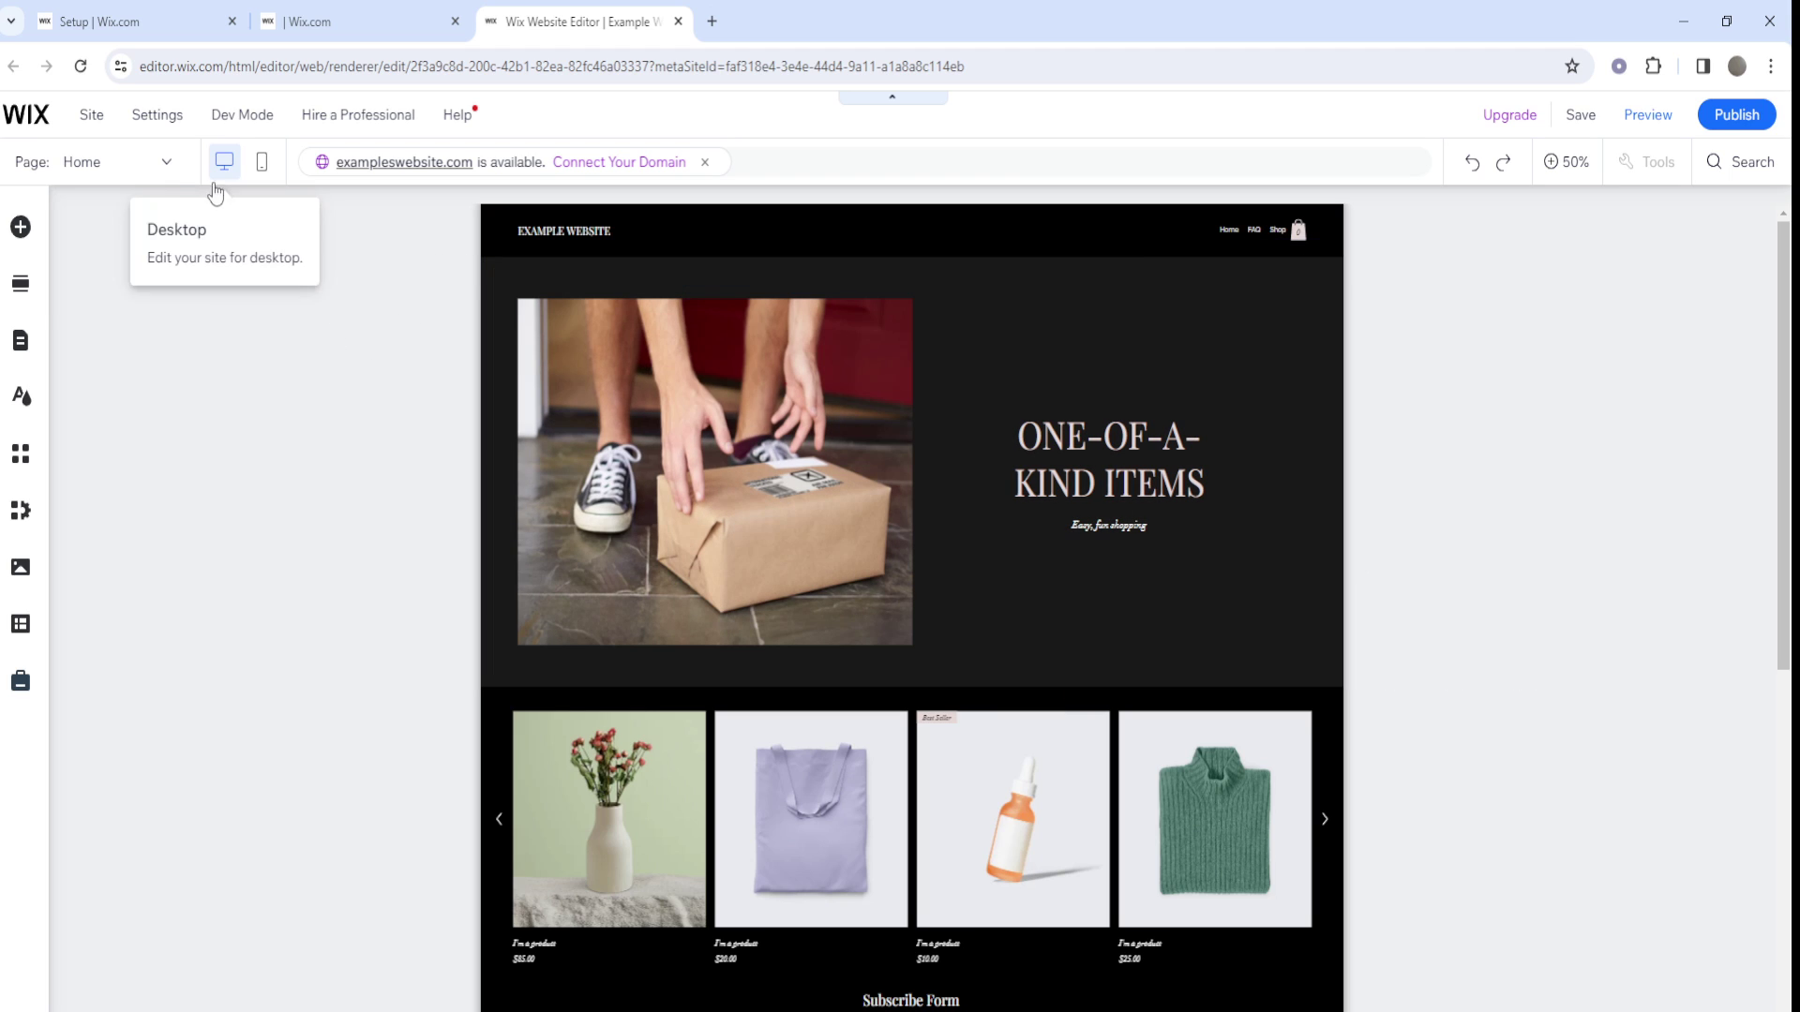
- Open Example Website's dashboard and go to Marketing > Discounts in the sidebar
{"action": "mouse_move", "coordinate": [91, 116]}
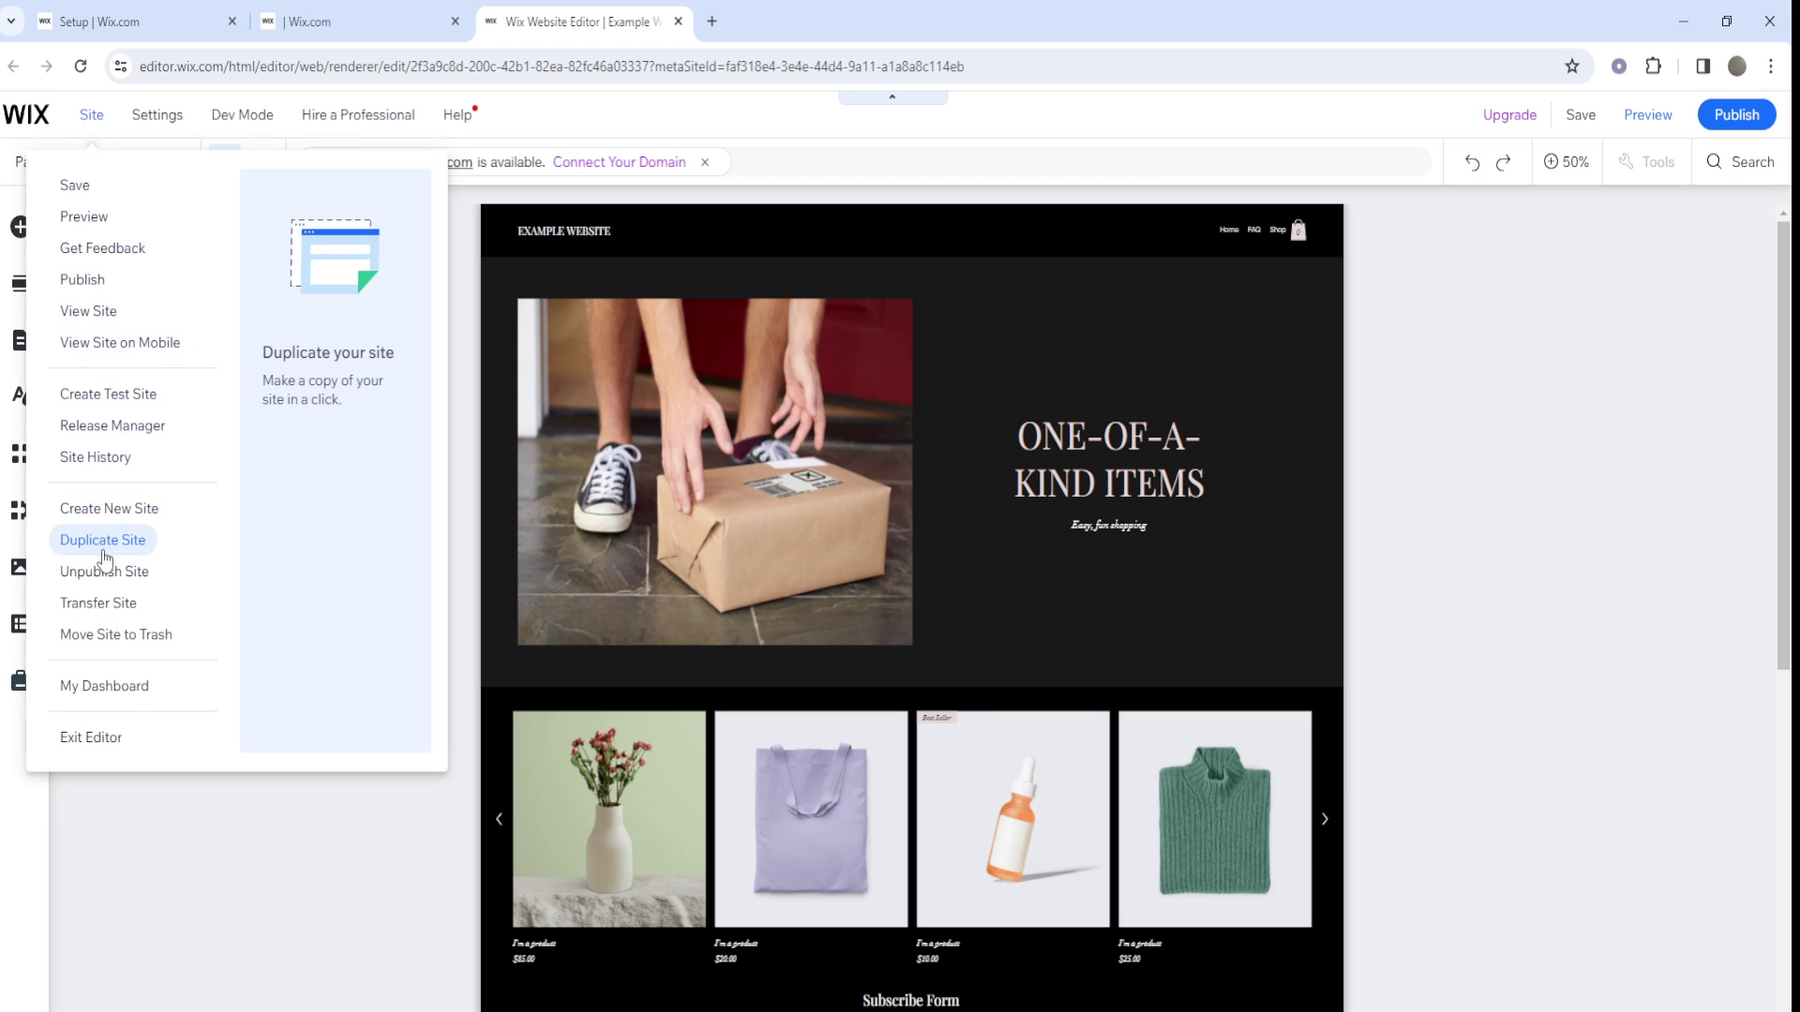
{"action": "left_click", "coordinate": [113, 684]}
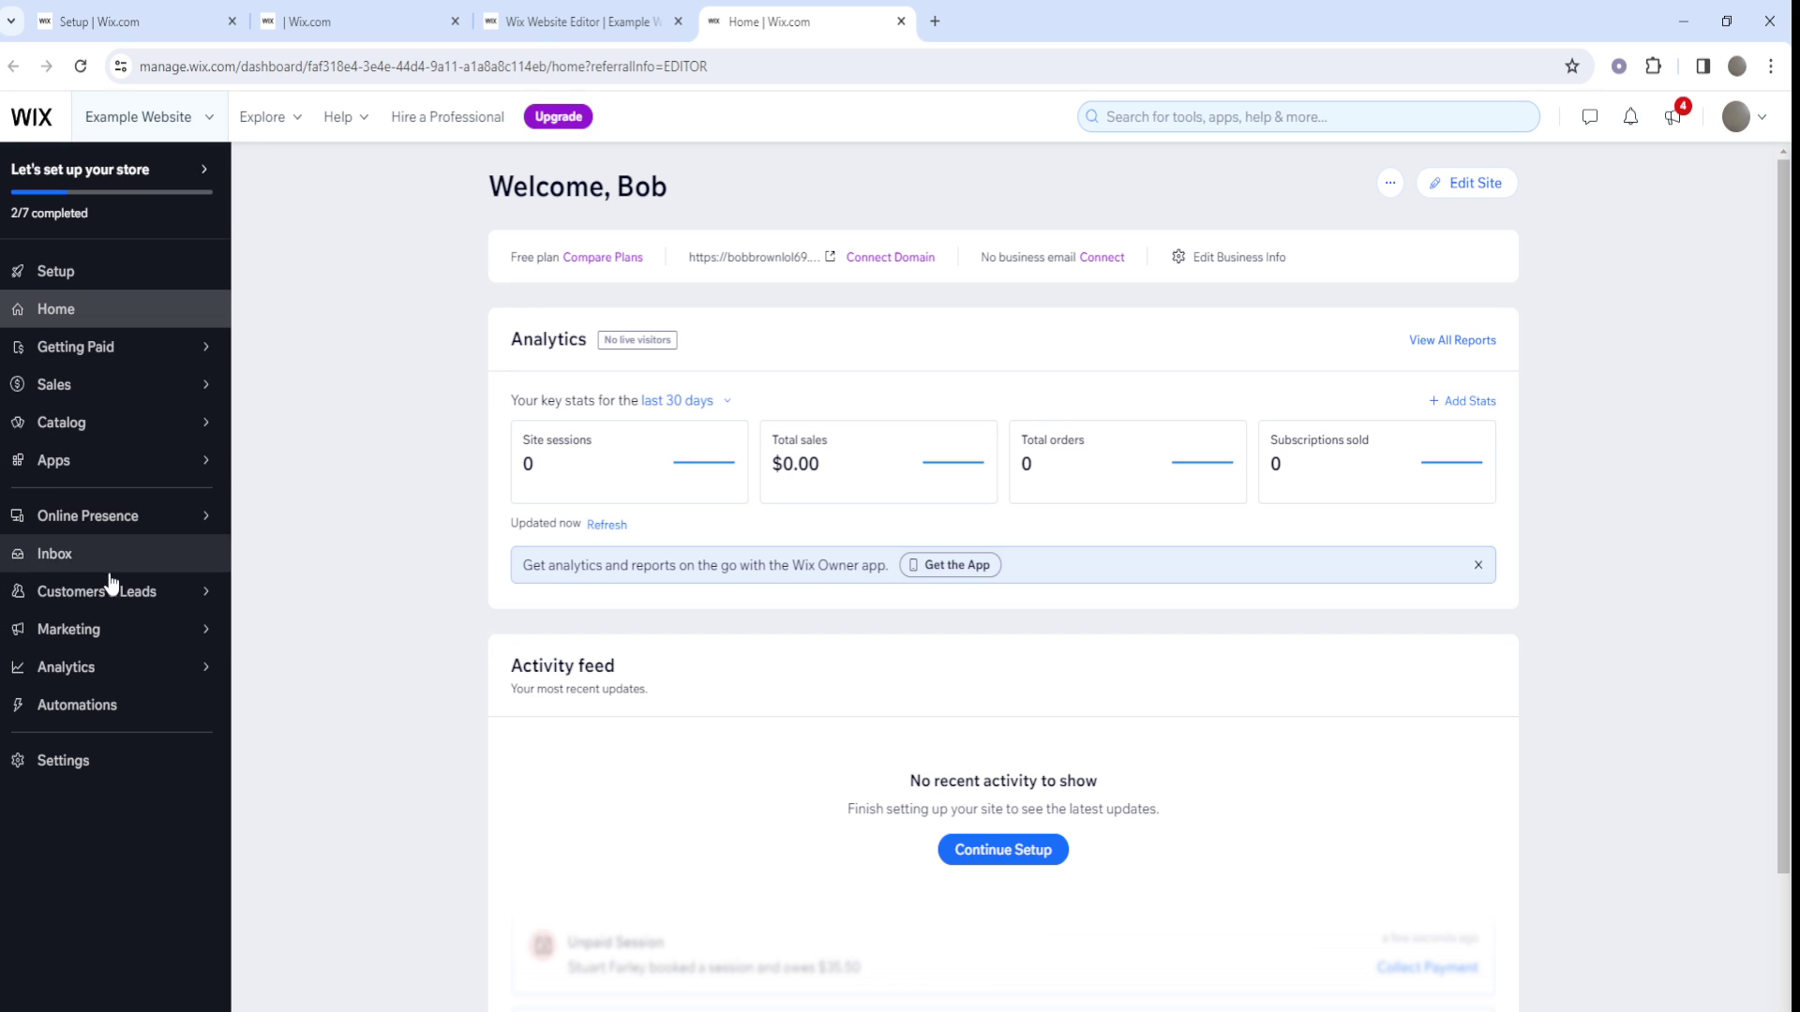
{"action": "mouse_move", "coordinate": [120, 631]}
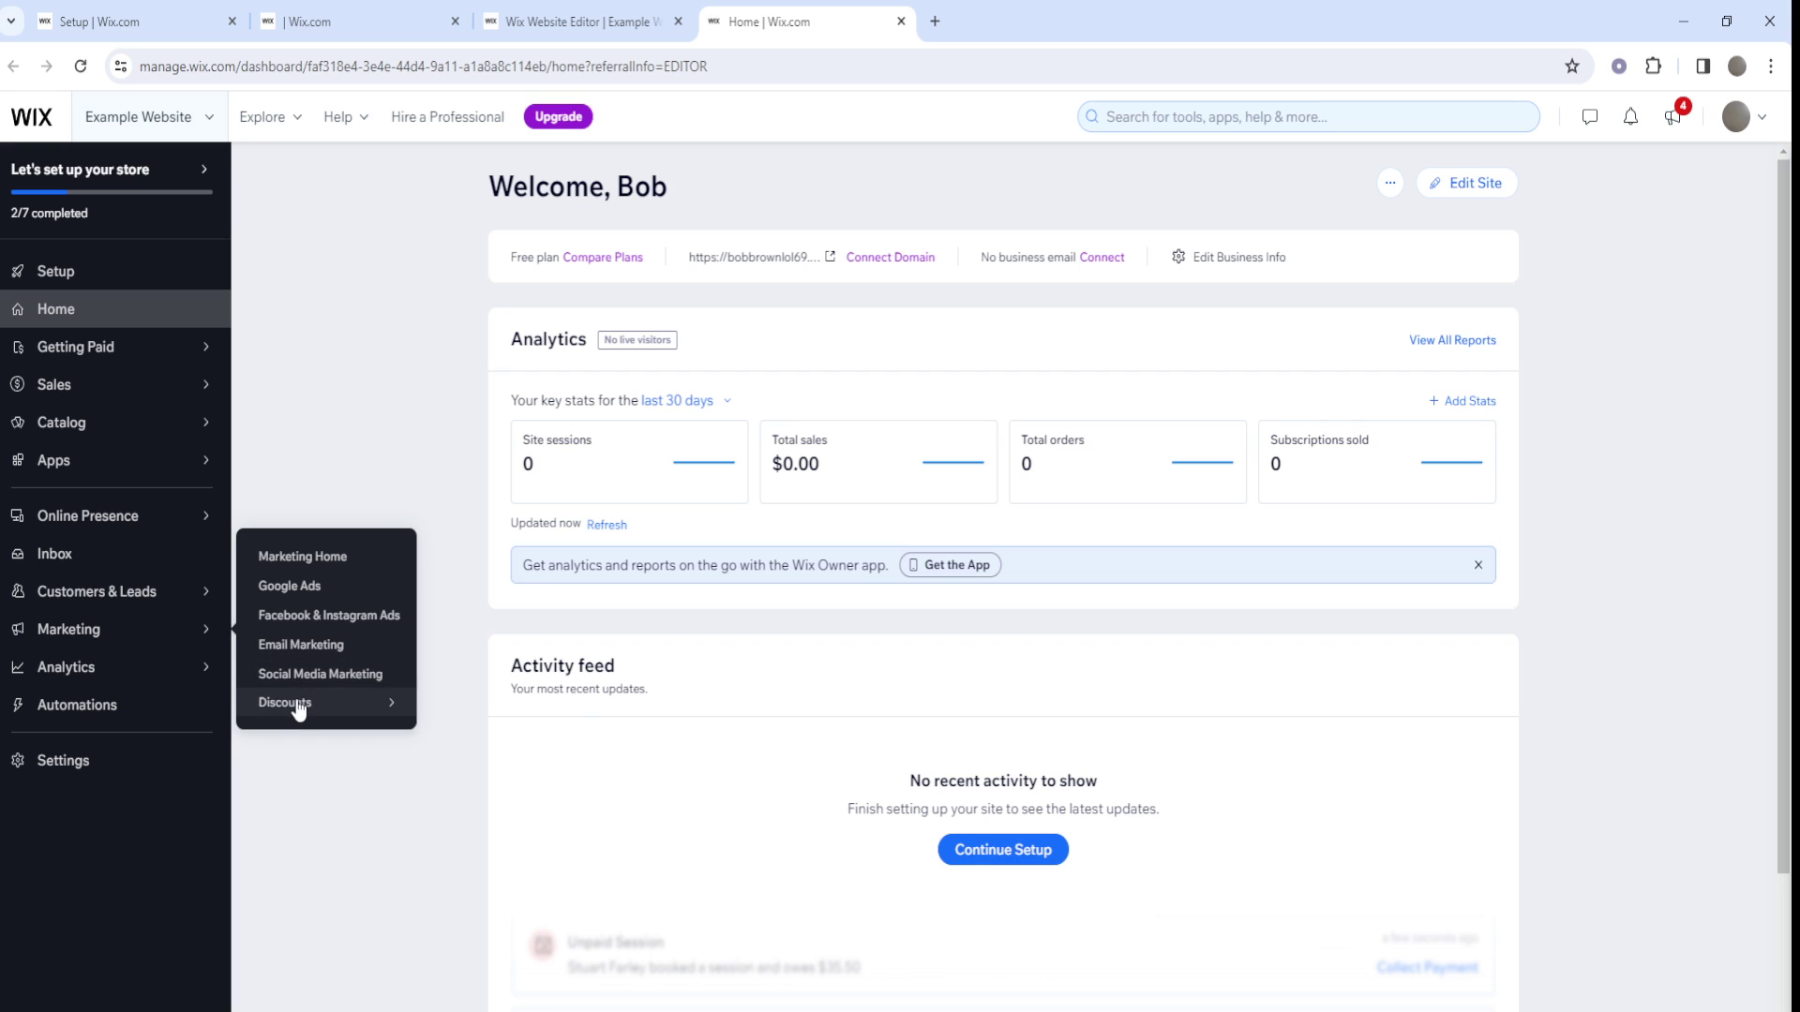
{"action": "mouse_move", "coordinate": [299, 710]}
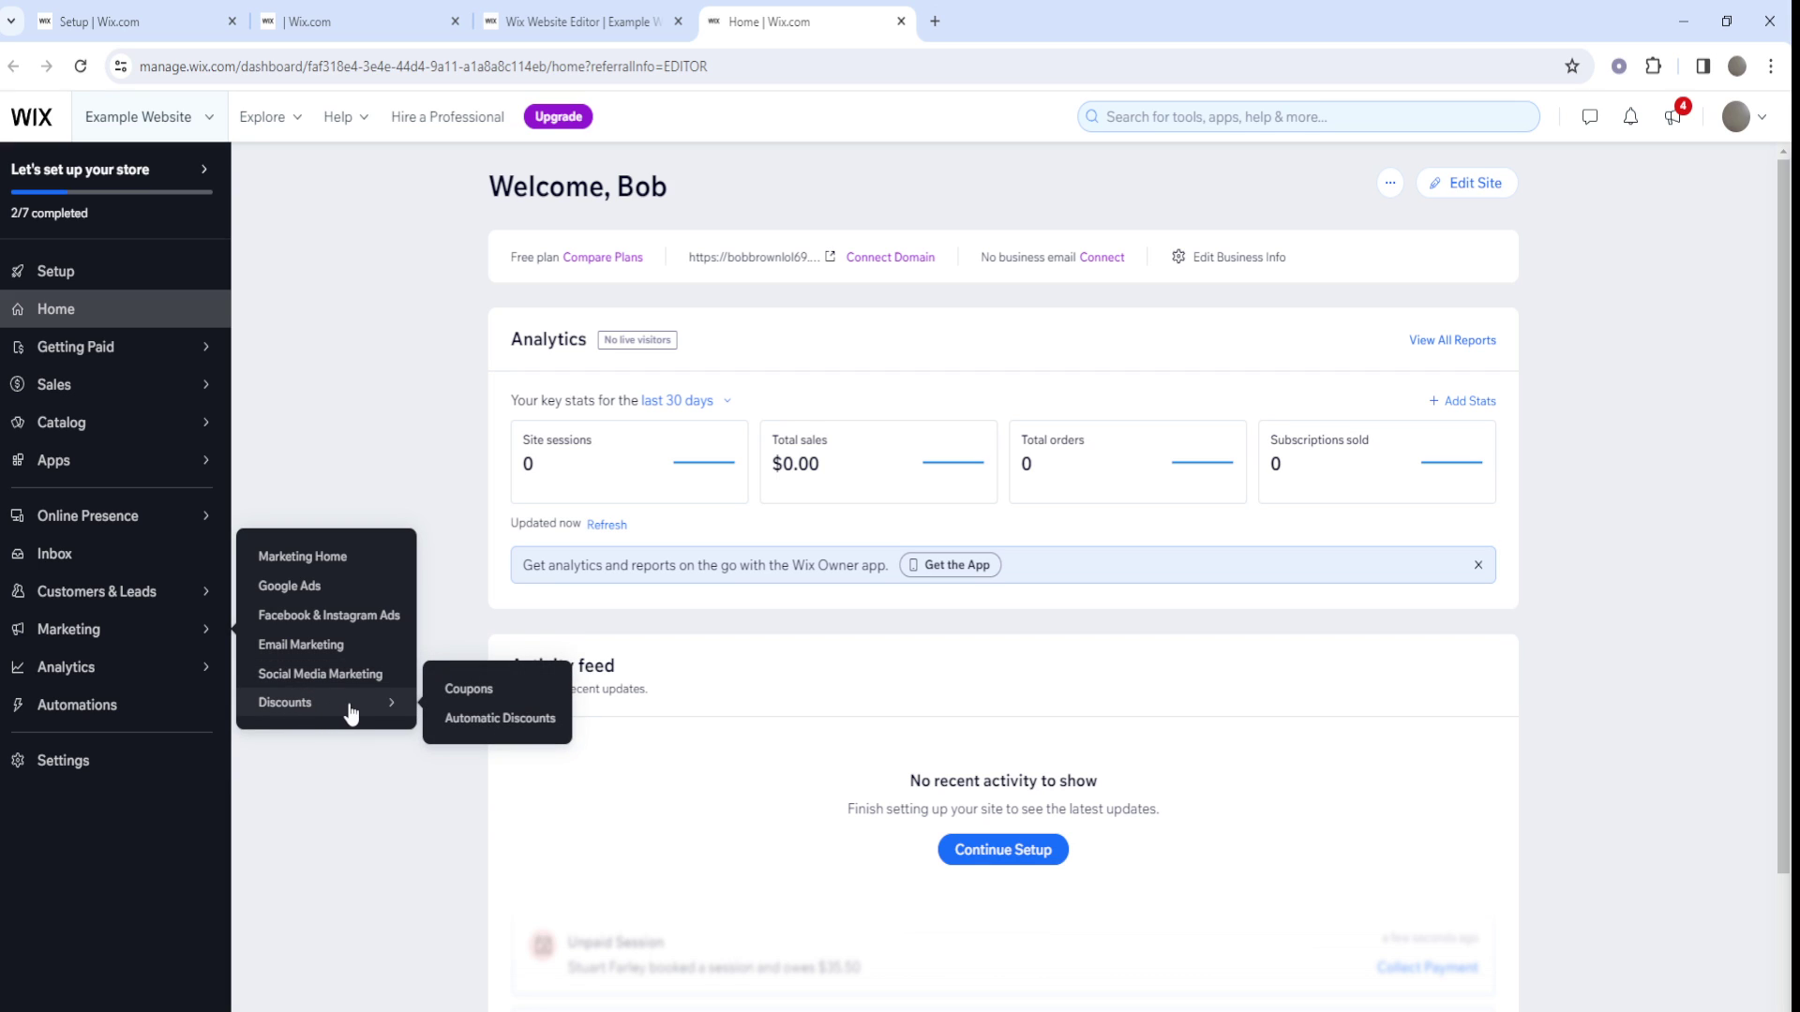
- Go to the Coupons page and start a New Coupon with the AU$ Discount type preset
{"action": "left_click", "coordinate": [469, 689]}
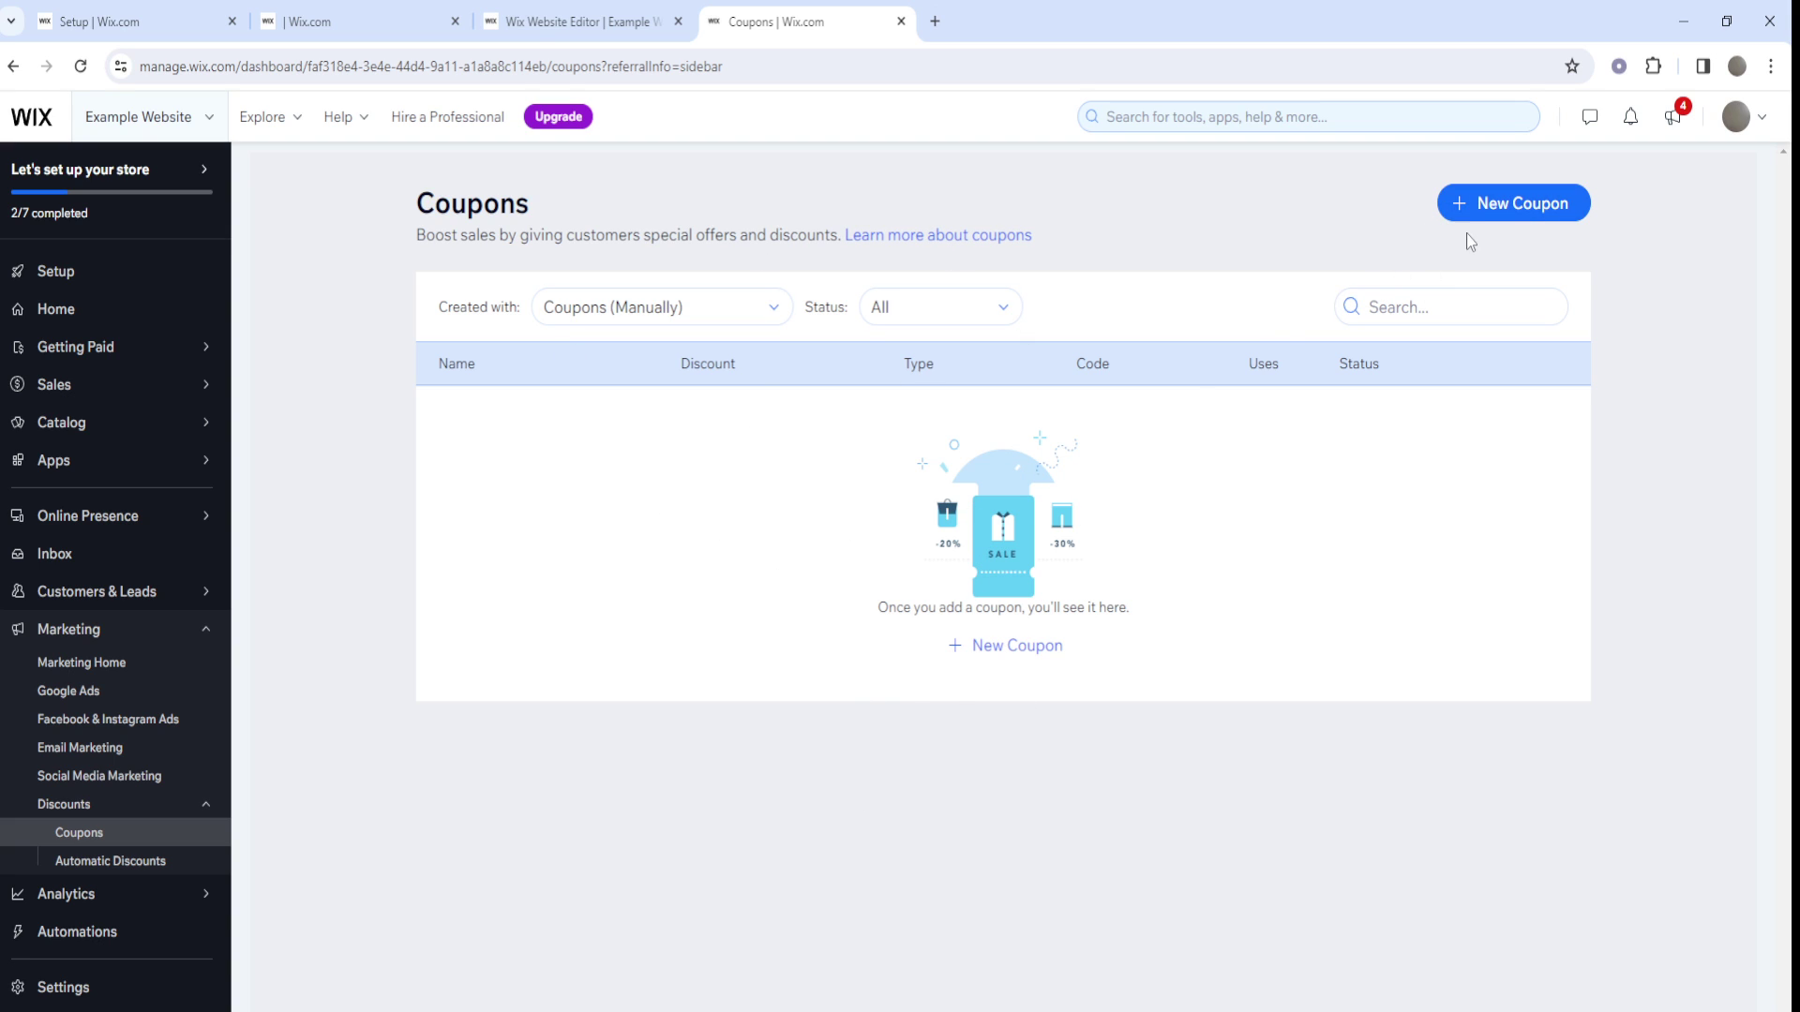
{"action": "left_click", "coordinate": [1030, 647]}
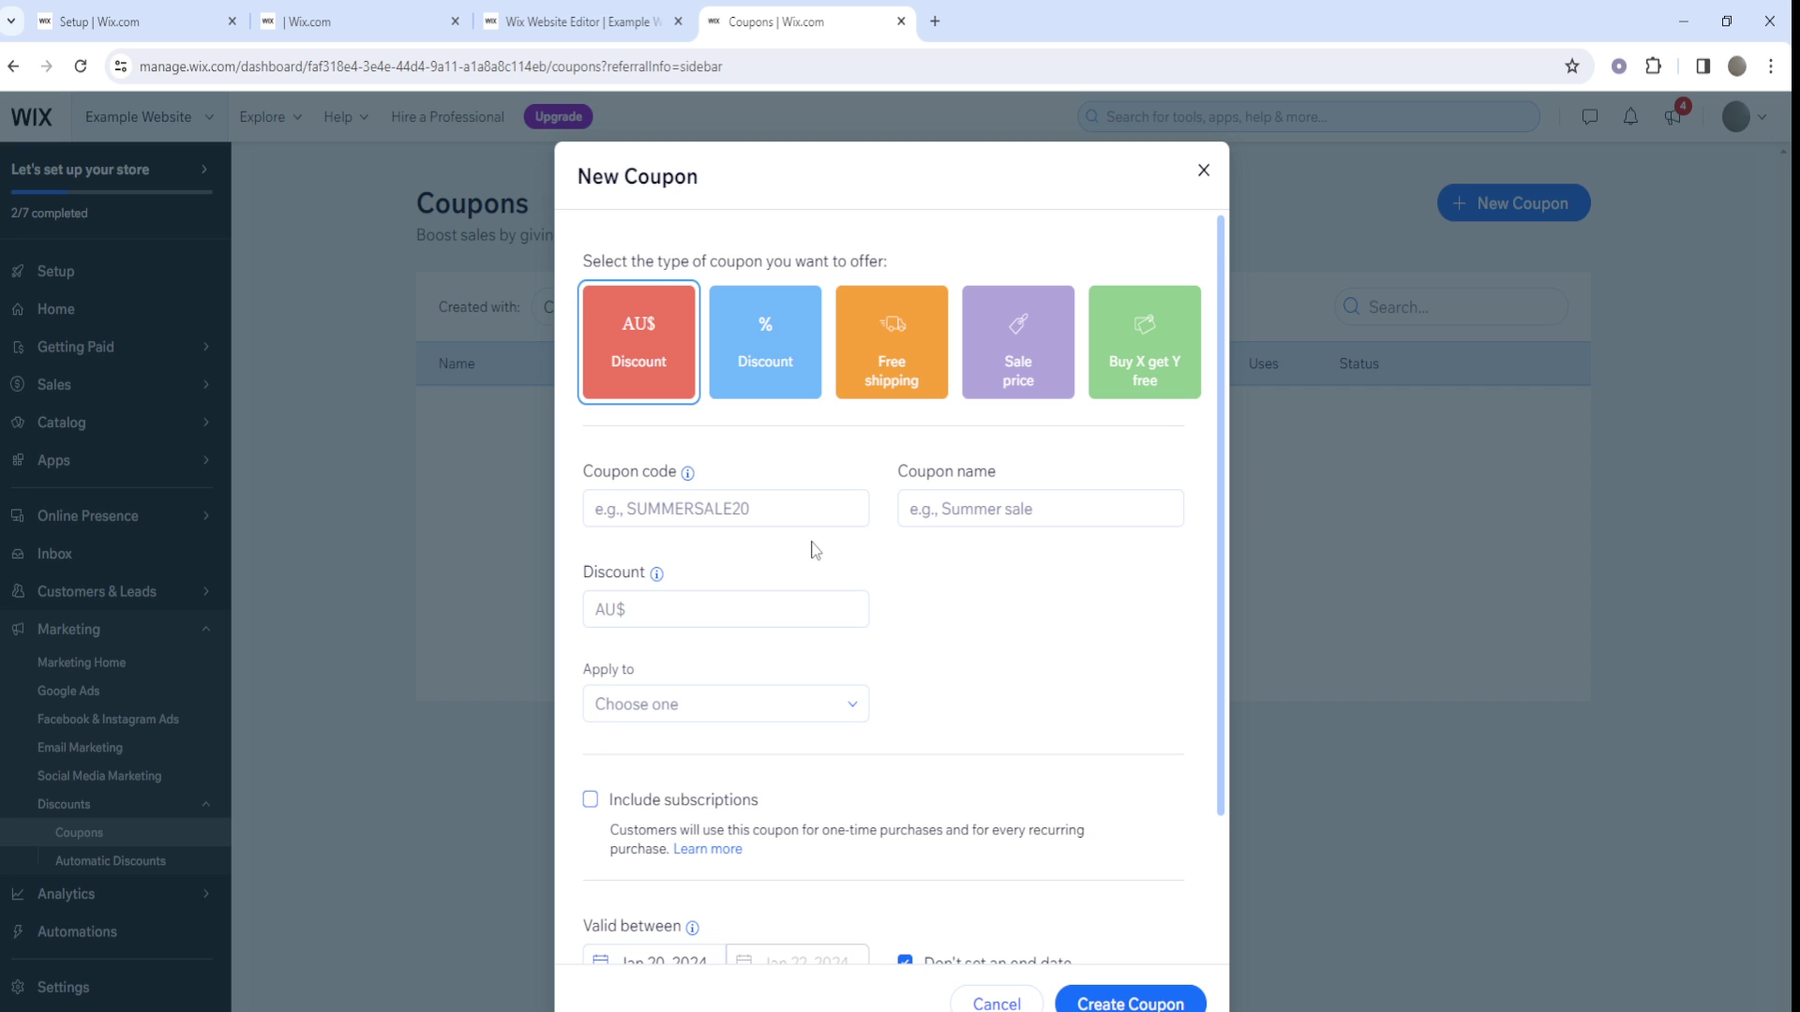
- Try a Jan 27, 2024 end date, then revert to no end date from Jan 20, 2024
{"action": "scroll", "coordinate": [814, 550], "scroll_direction": "down", "scroll_amount": 1}
{"action": "scroll", "coordinate": [736, 854], "scroll_direction": "down", "scroll_amount": 2}
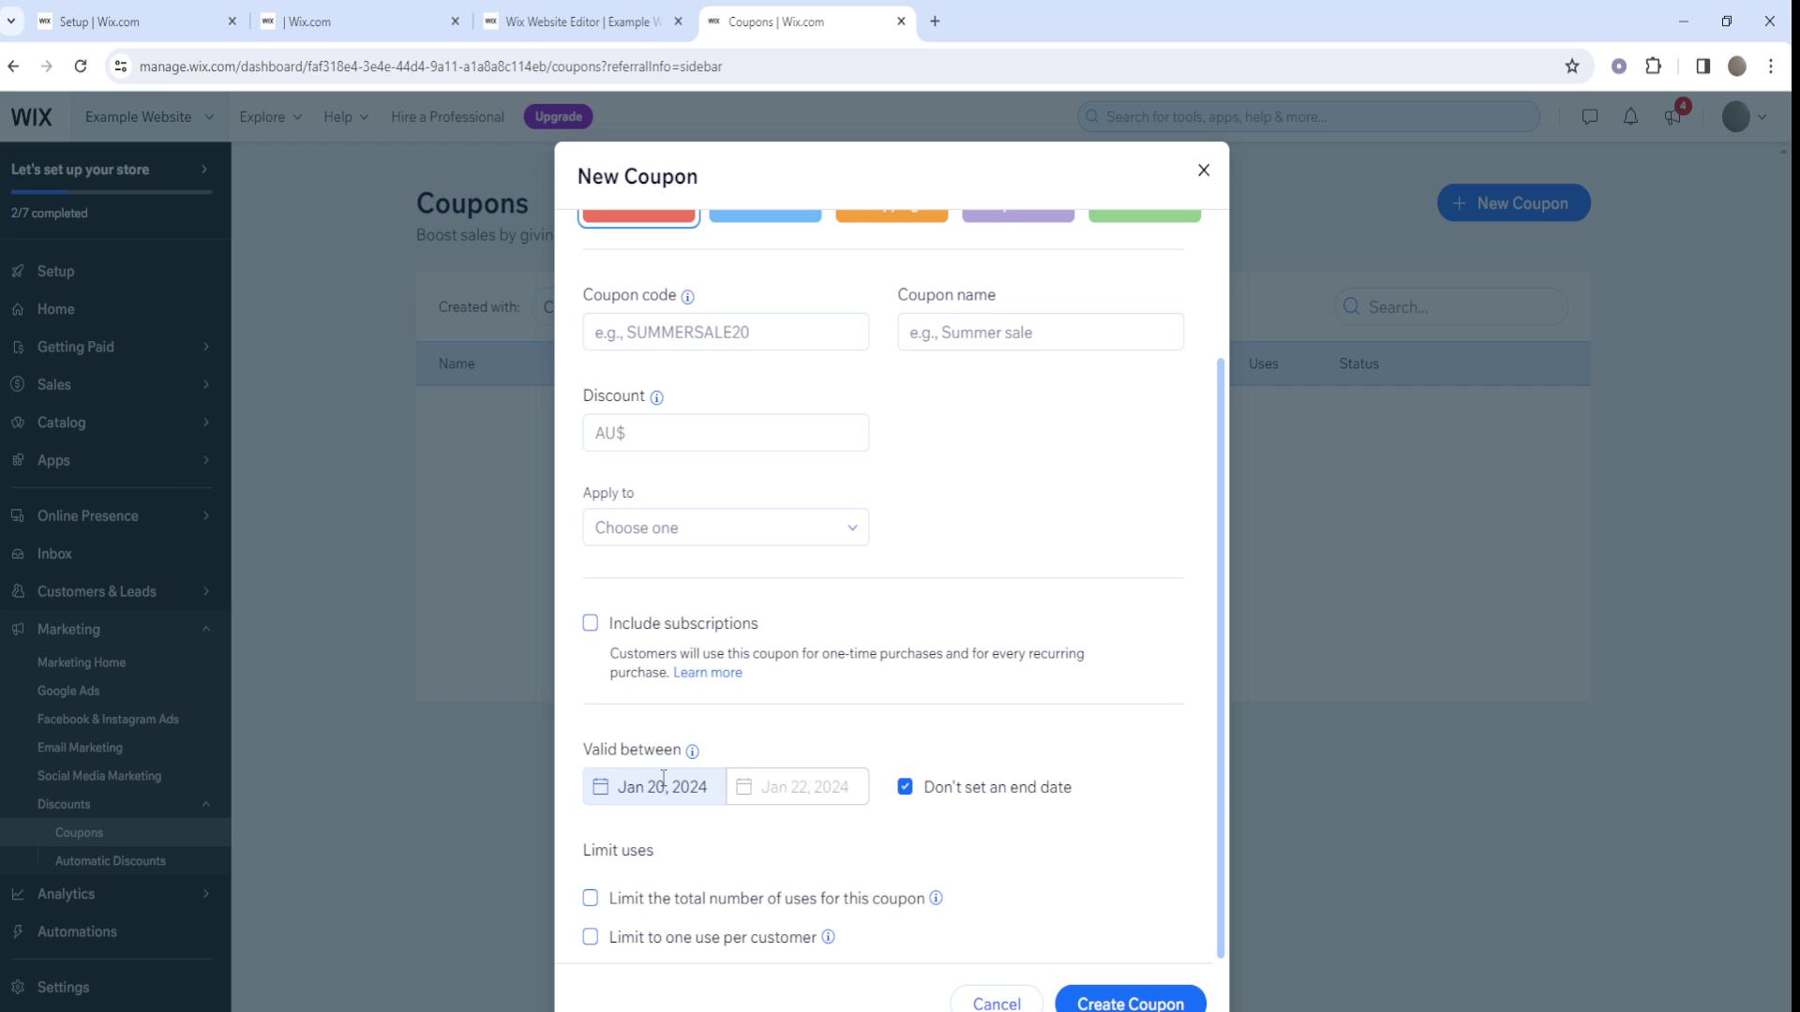
{"action": "left_click", "coordinate": [904, 787]}
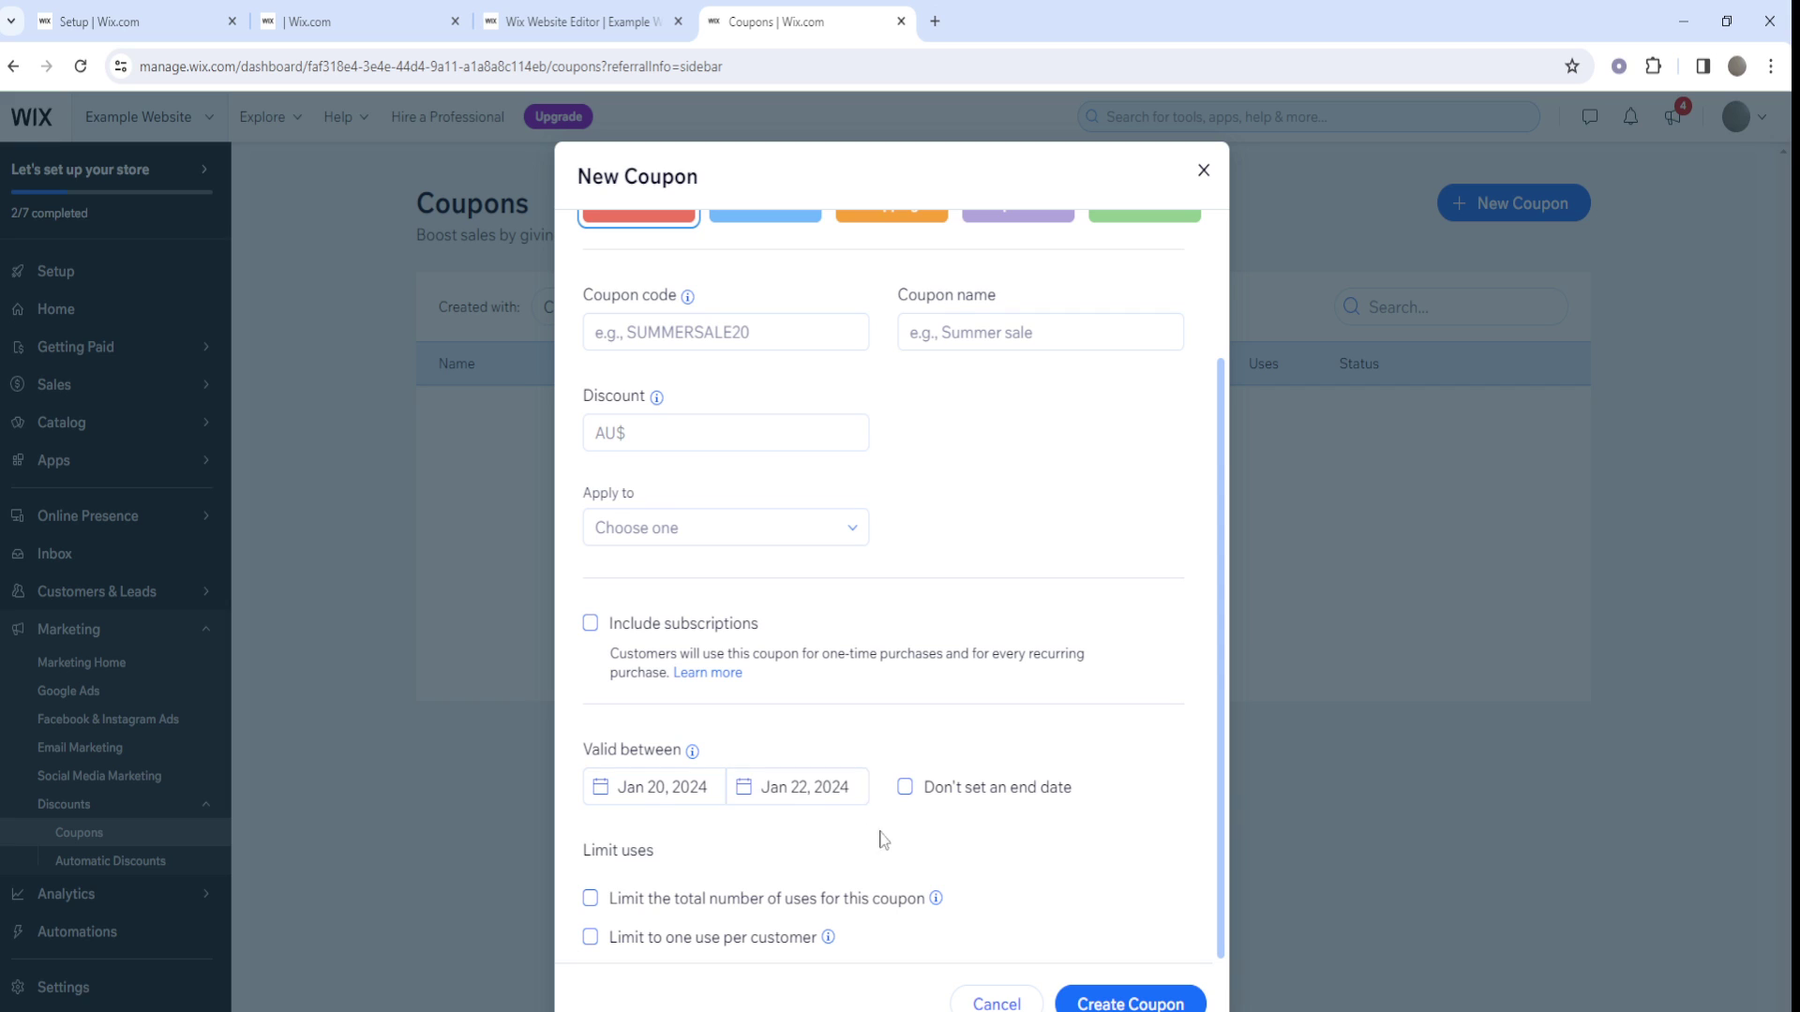
{"action": "left_click", "coordinate": [796, 784]}
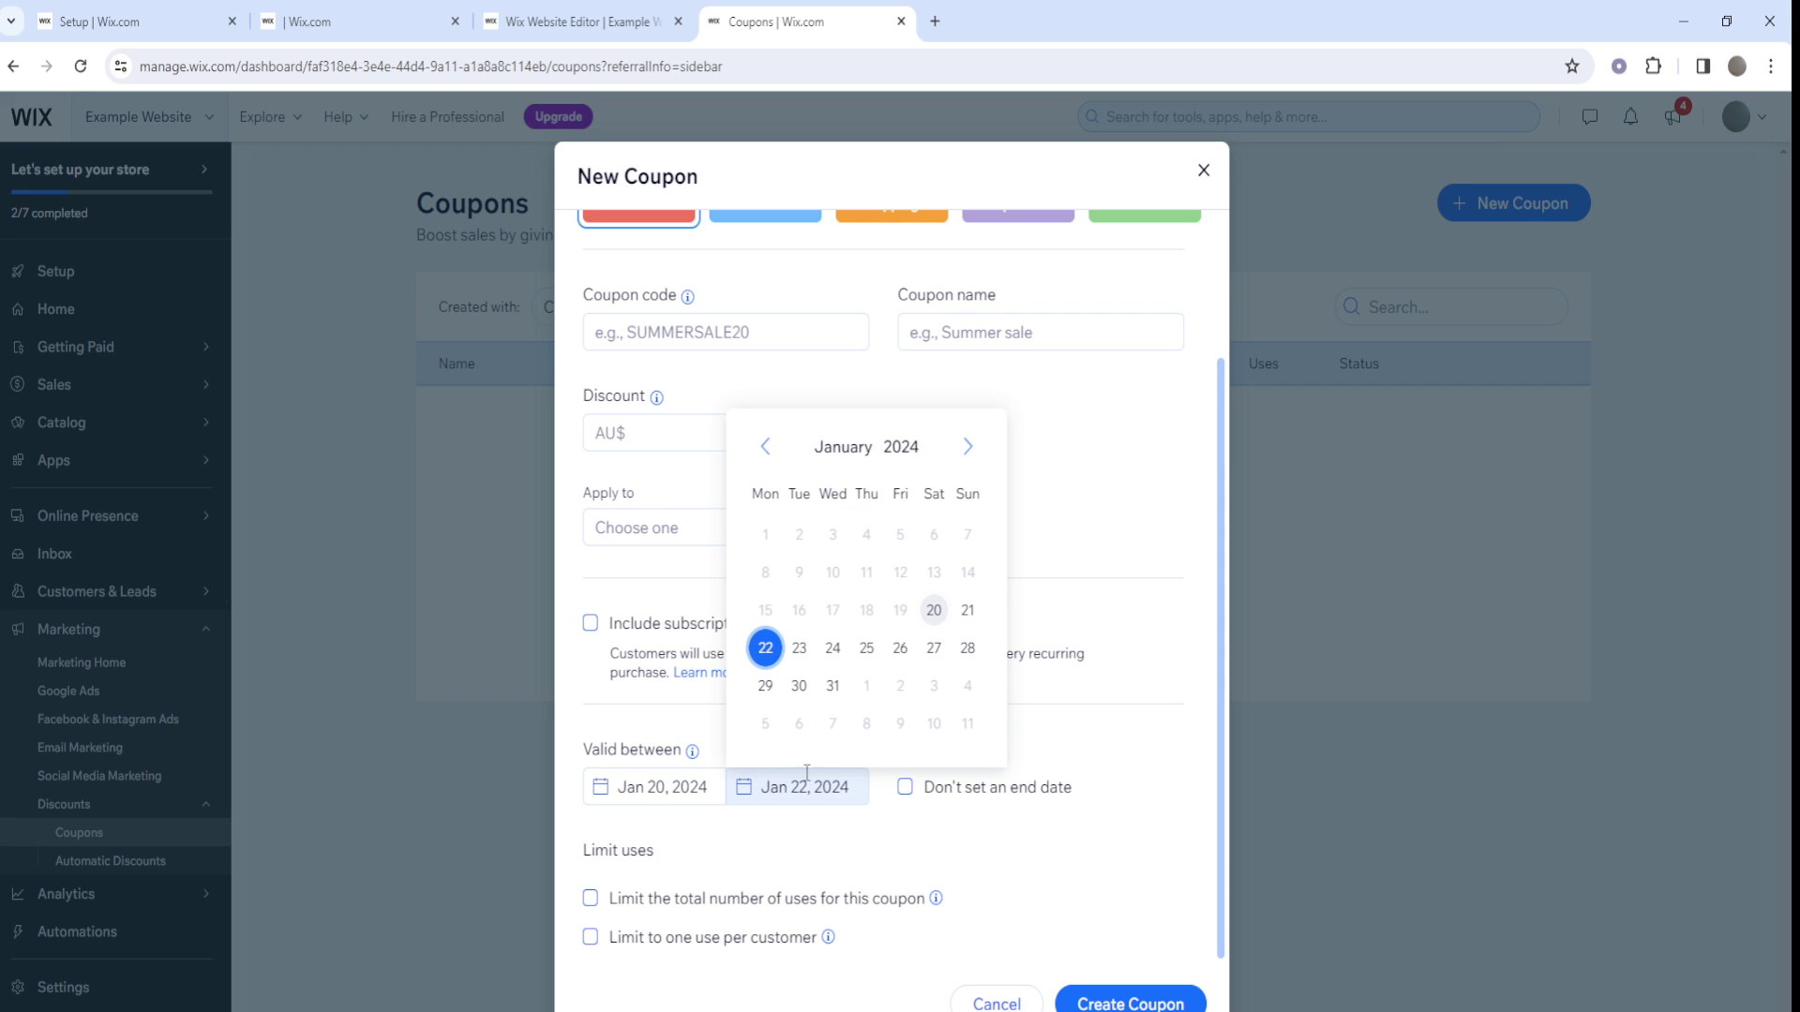
{"action": "left_click", "coordinate": [933, 648]}
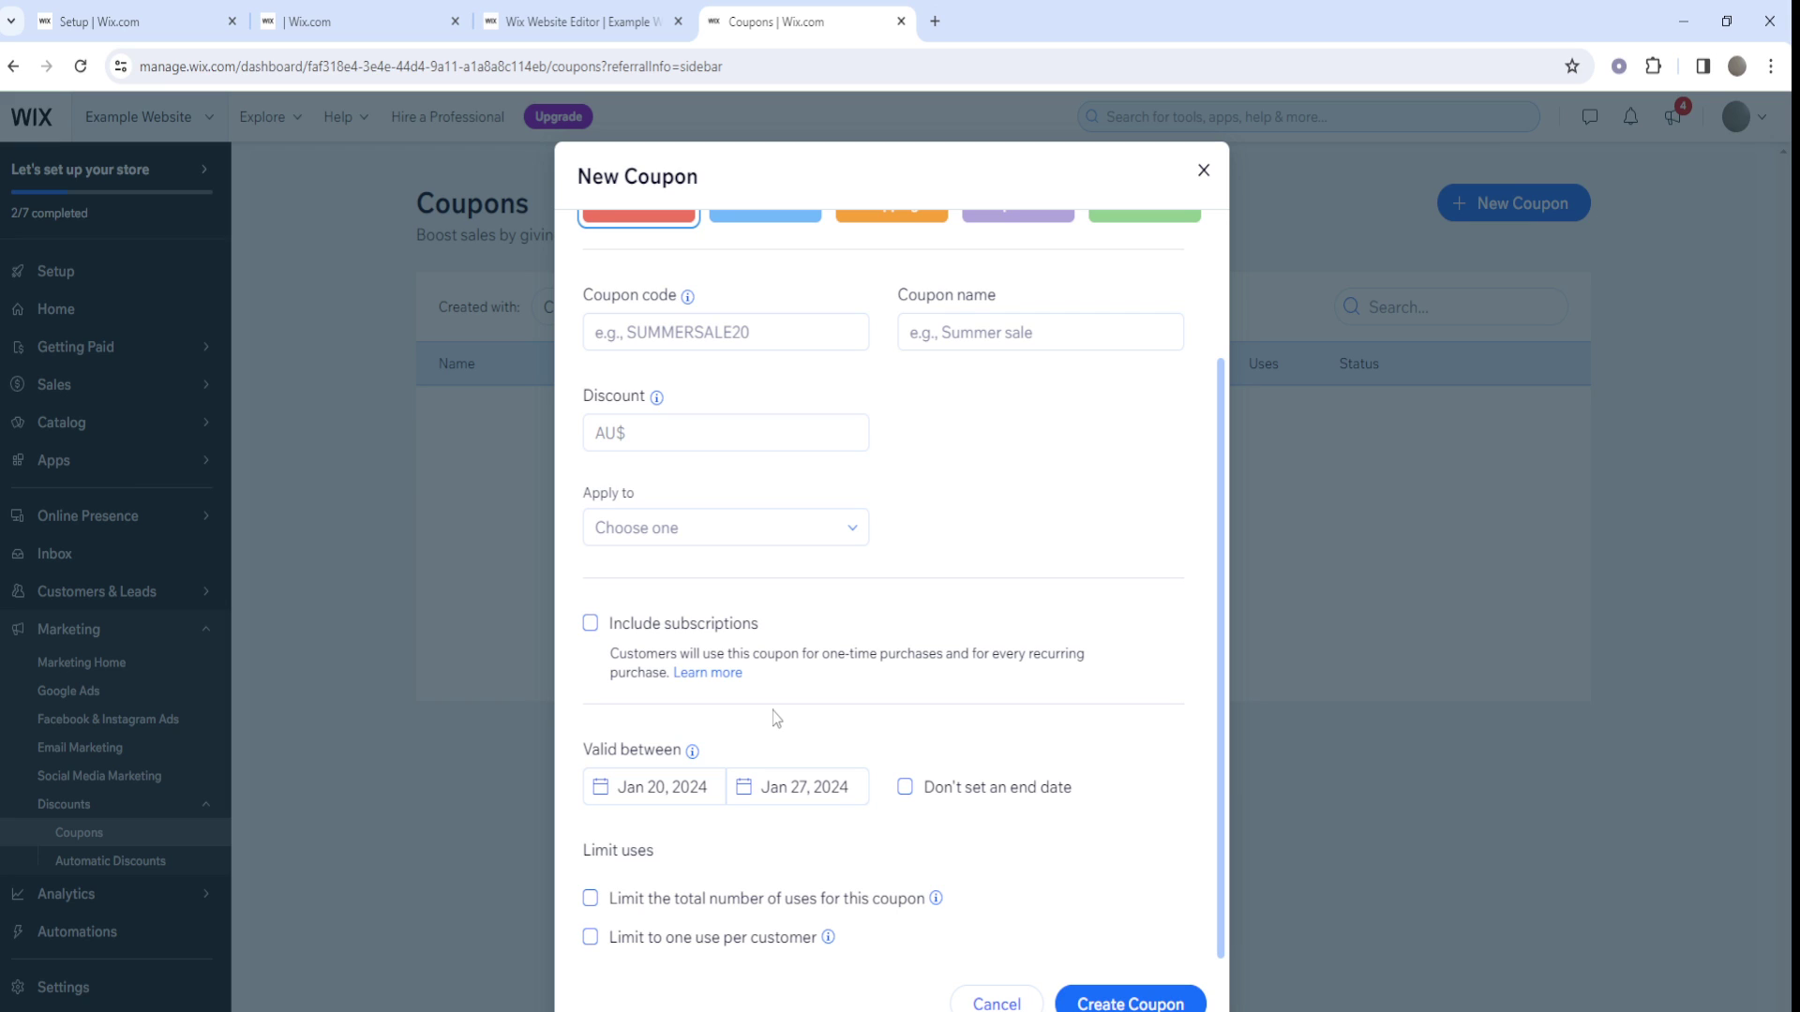
{"action": "left_click", "coordinate": [905, 789]}
{"action": "scroll", "coordinate": [965, 797], "scroll_direction": "up", "scroll_amount": 2}
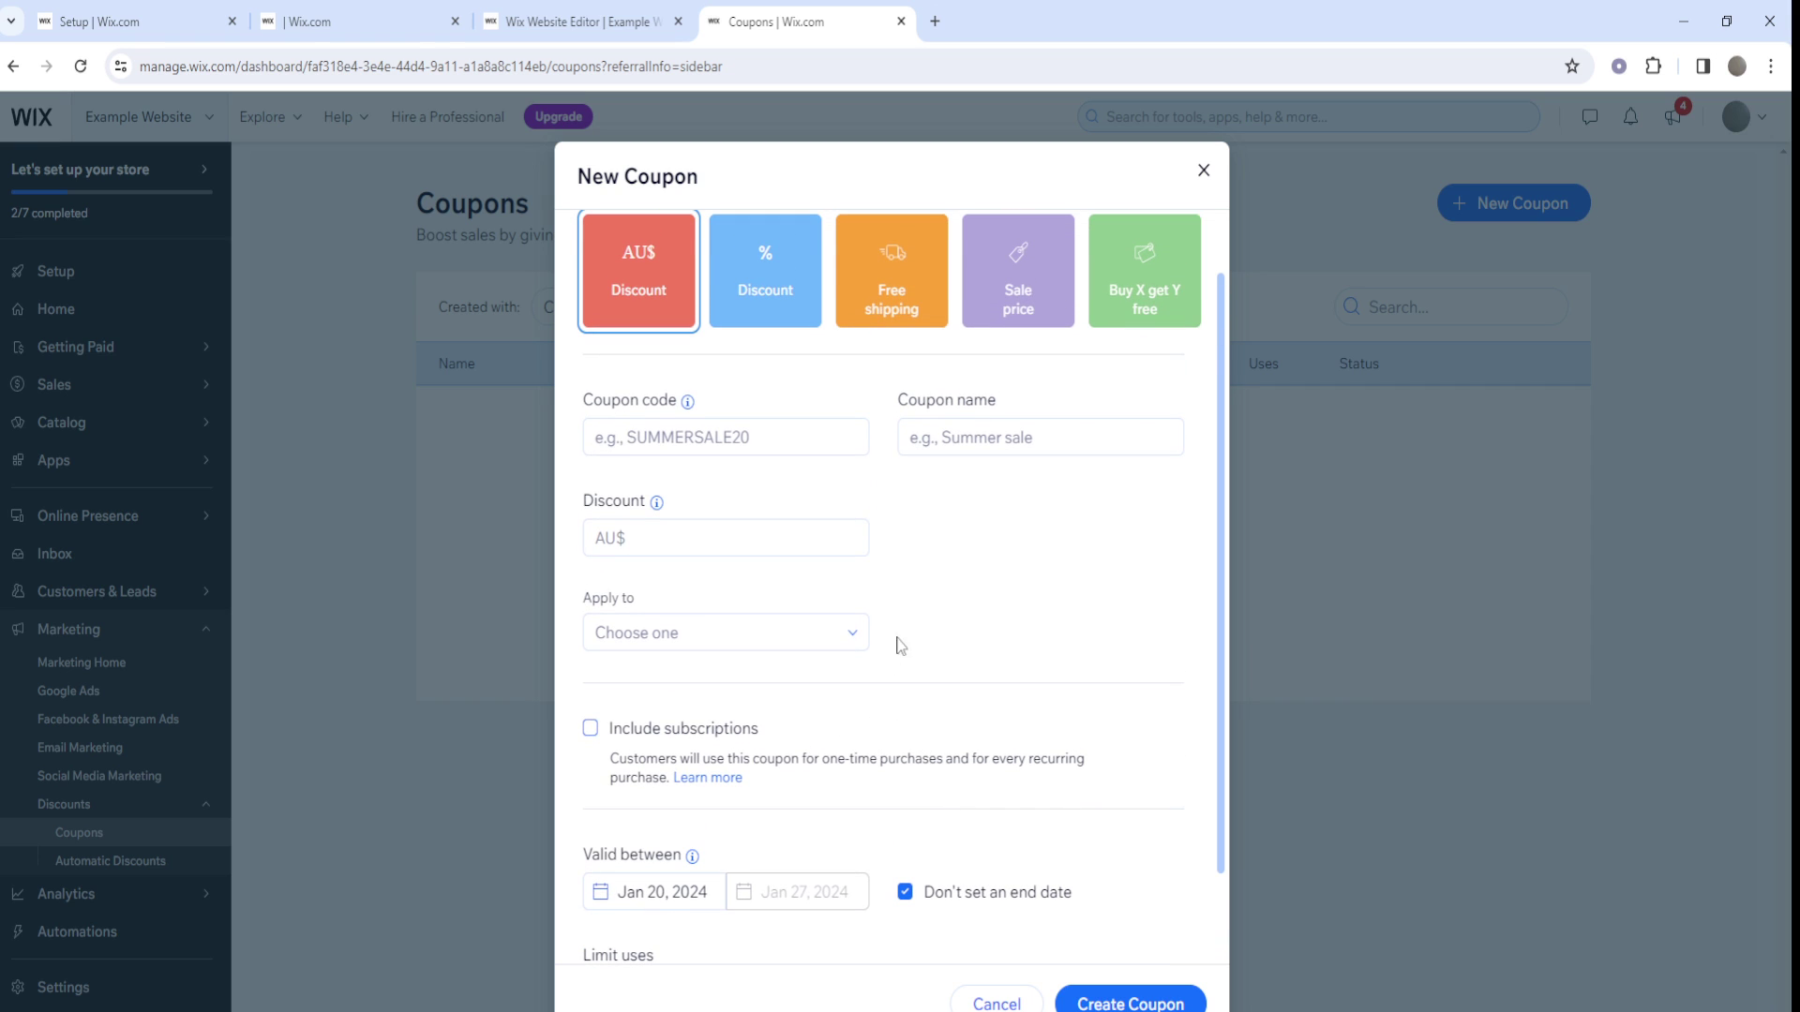
{"action": "scroll", "coordinate": [895, 595], "scroll_direction": "up", "scroll_amount": 1}
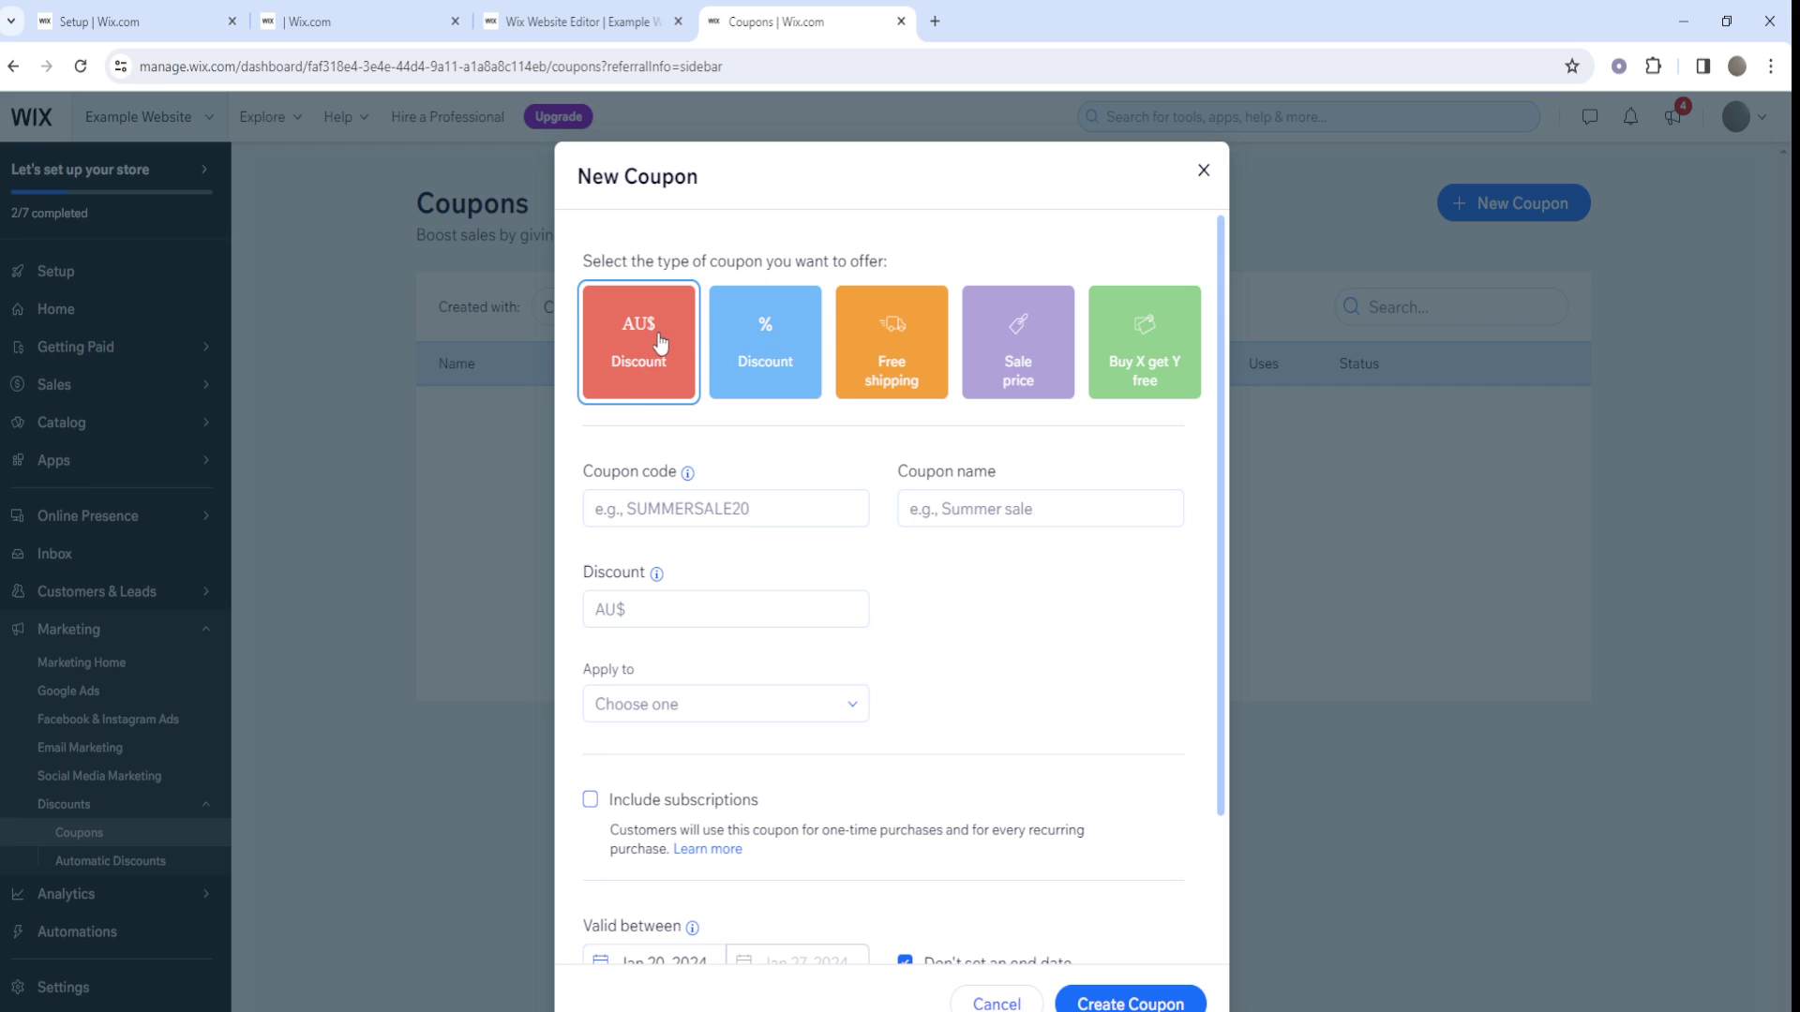
{"action": "left_click", "coordinate": [741, 333]}
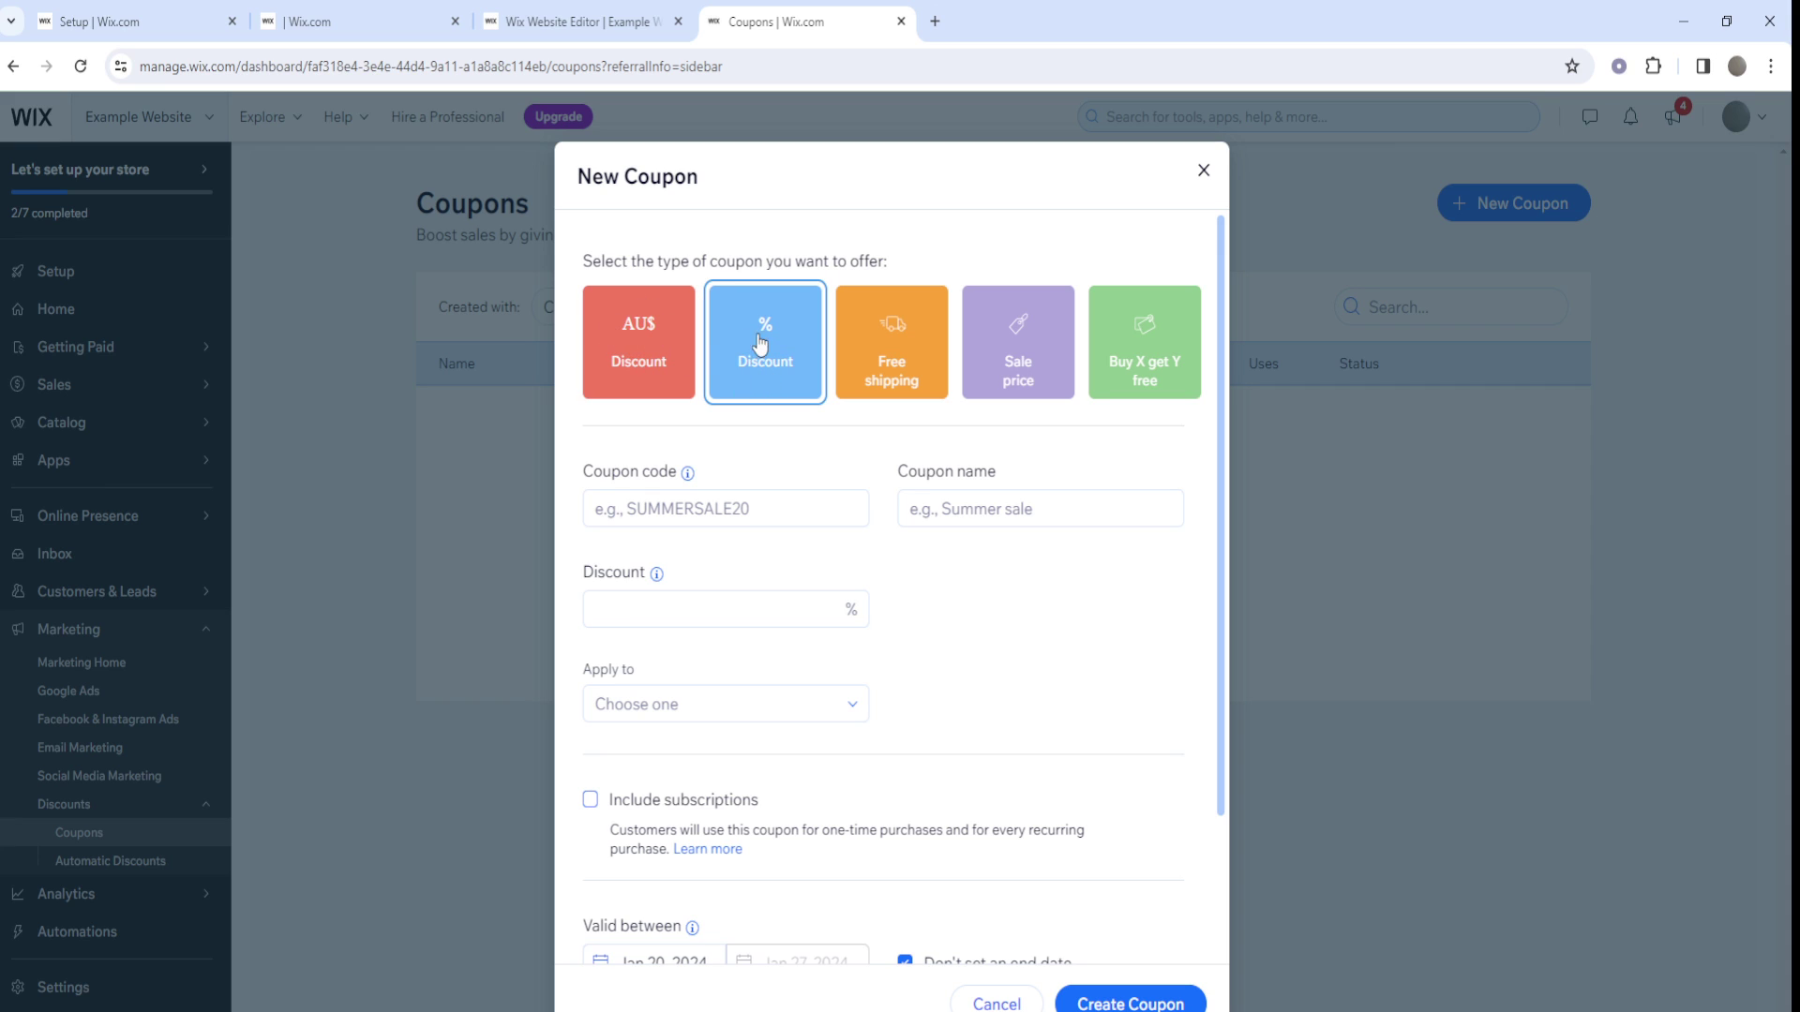
{"action": "left_click", "coordinate": [876, 355]}
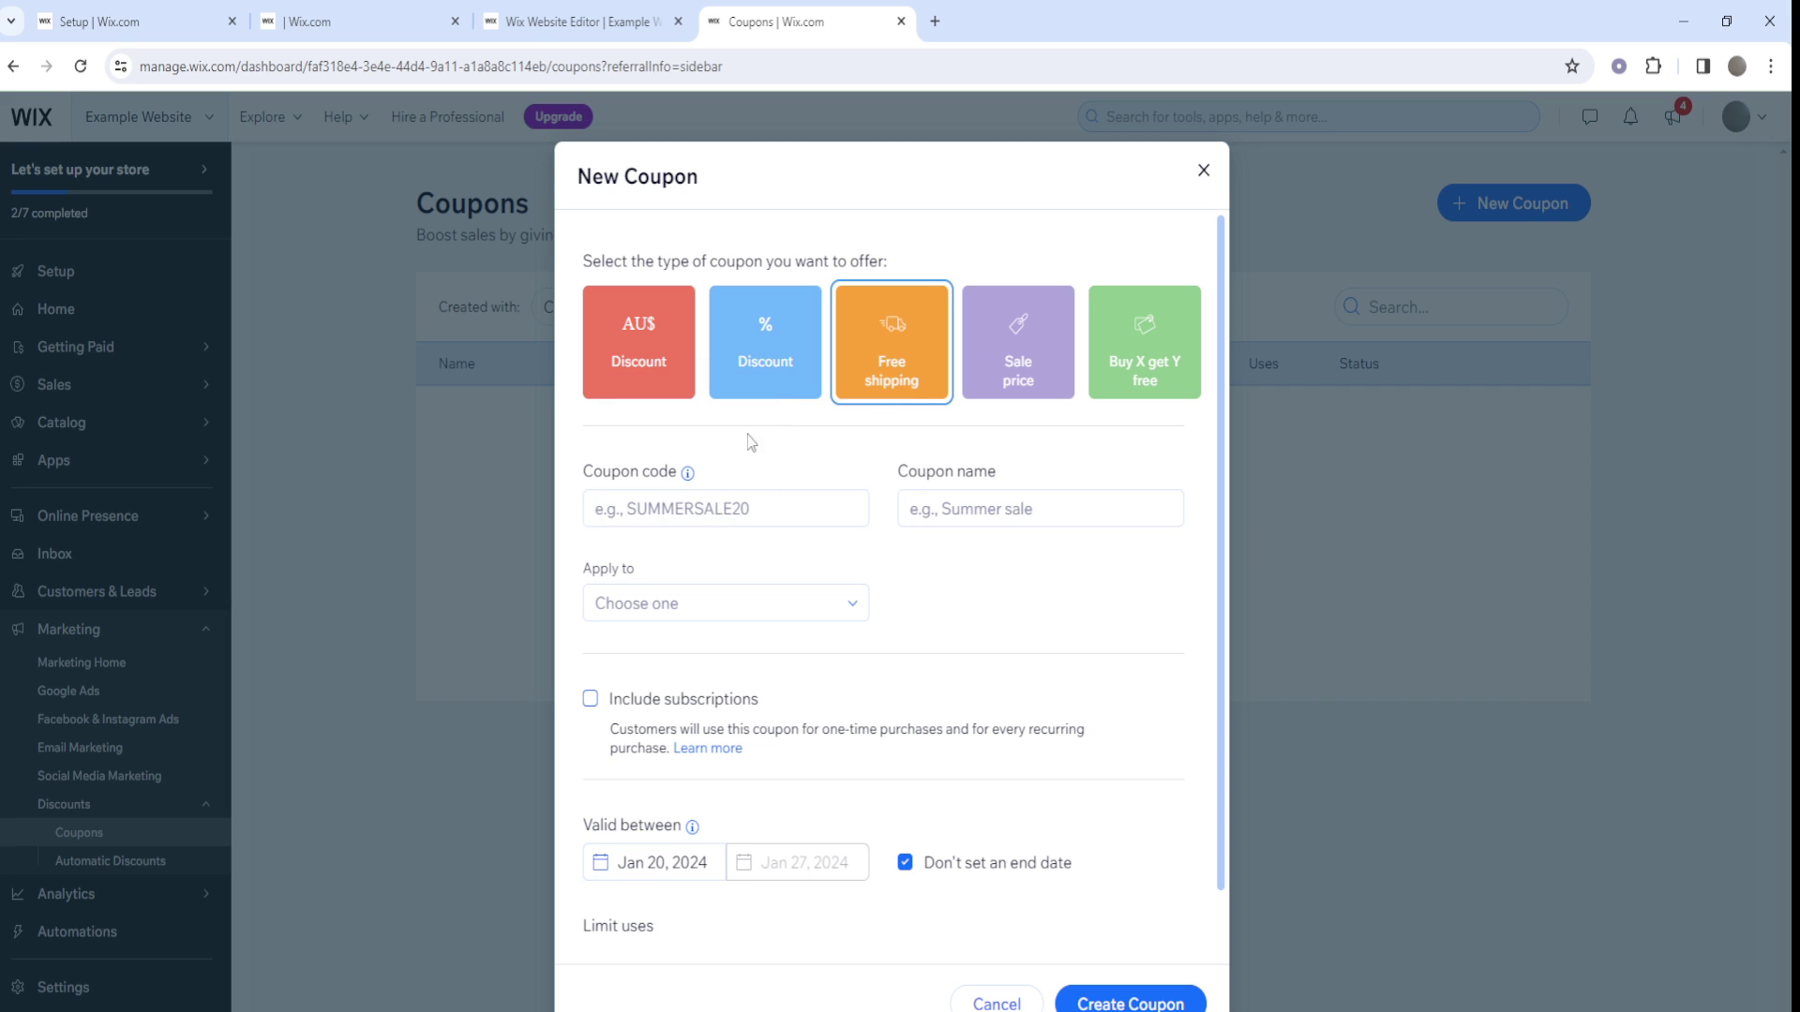
{"action": "left_click", "coordinate": [1004, 350]}
{"action": "left_click", "coordinate": [1108, 352]}
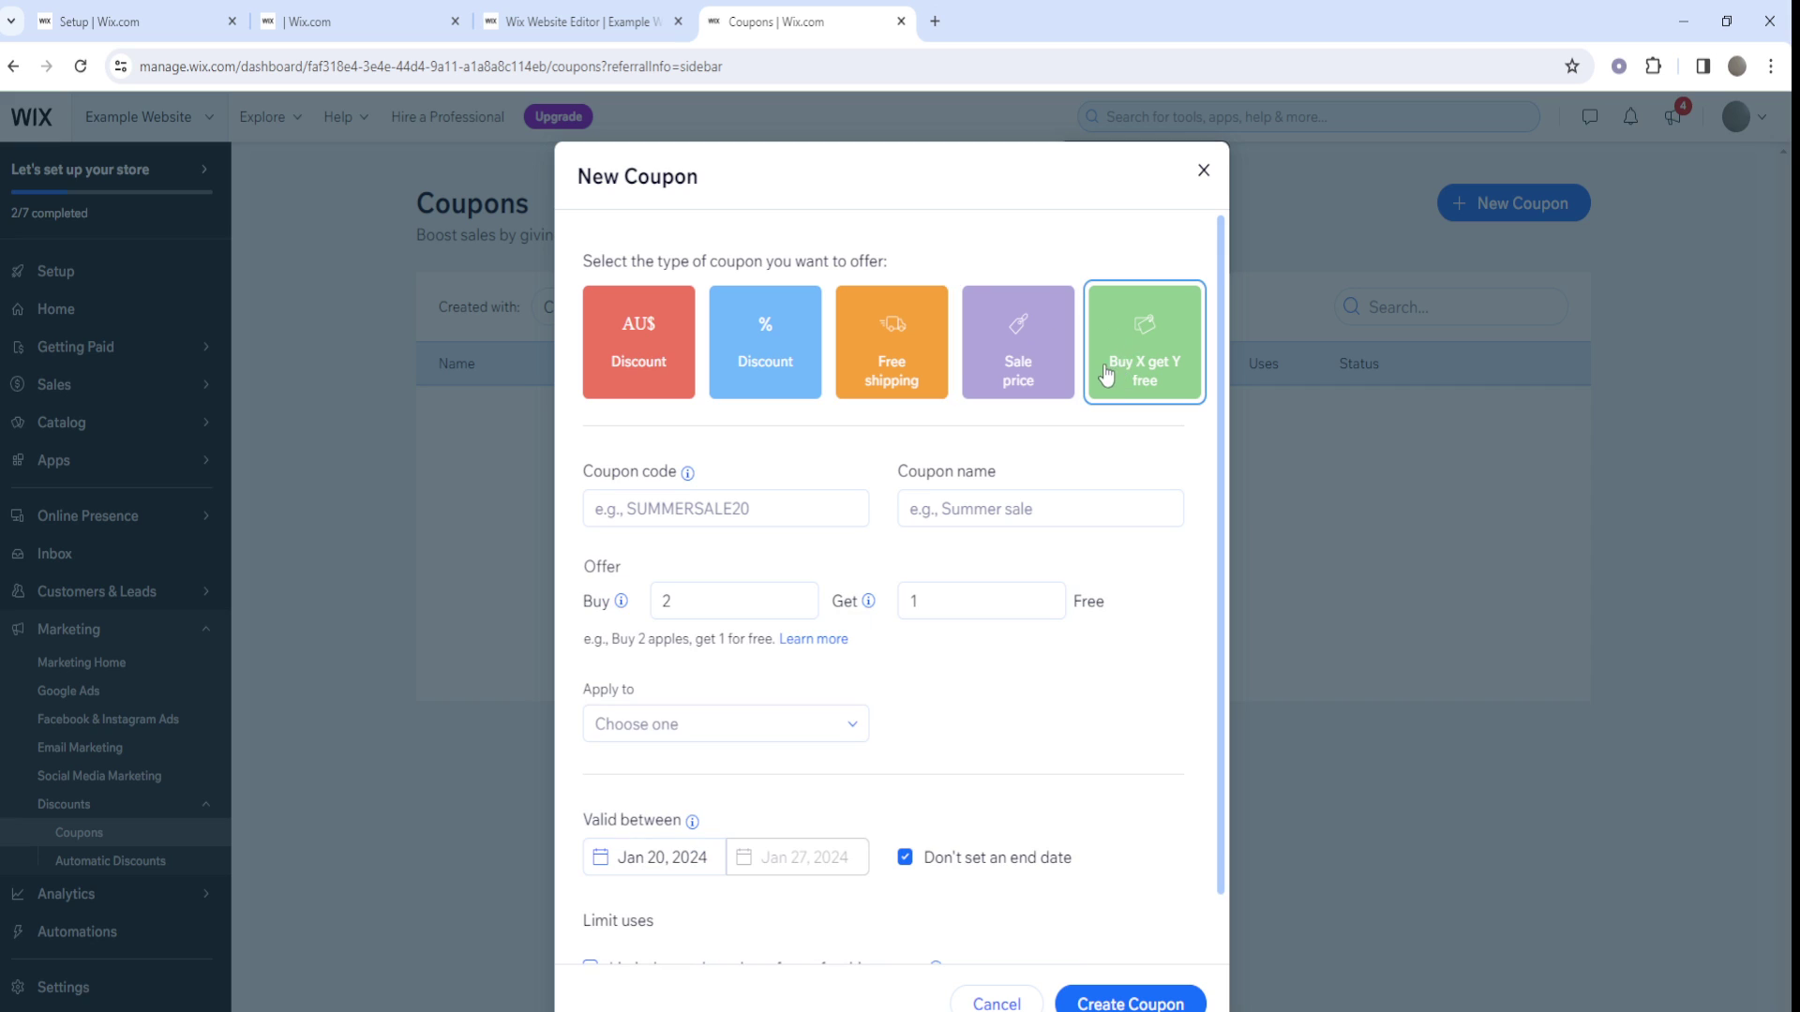
{"action": "left_click", "coordinate": [735, 359]}
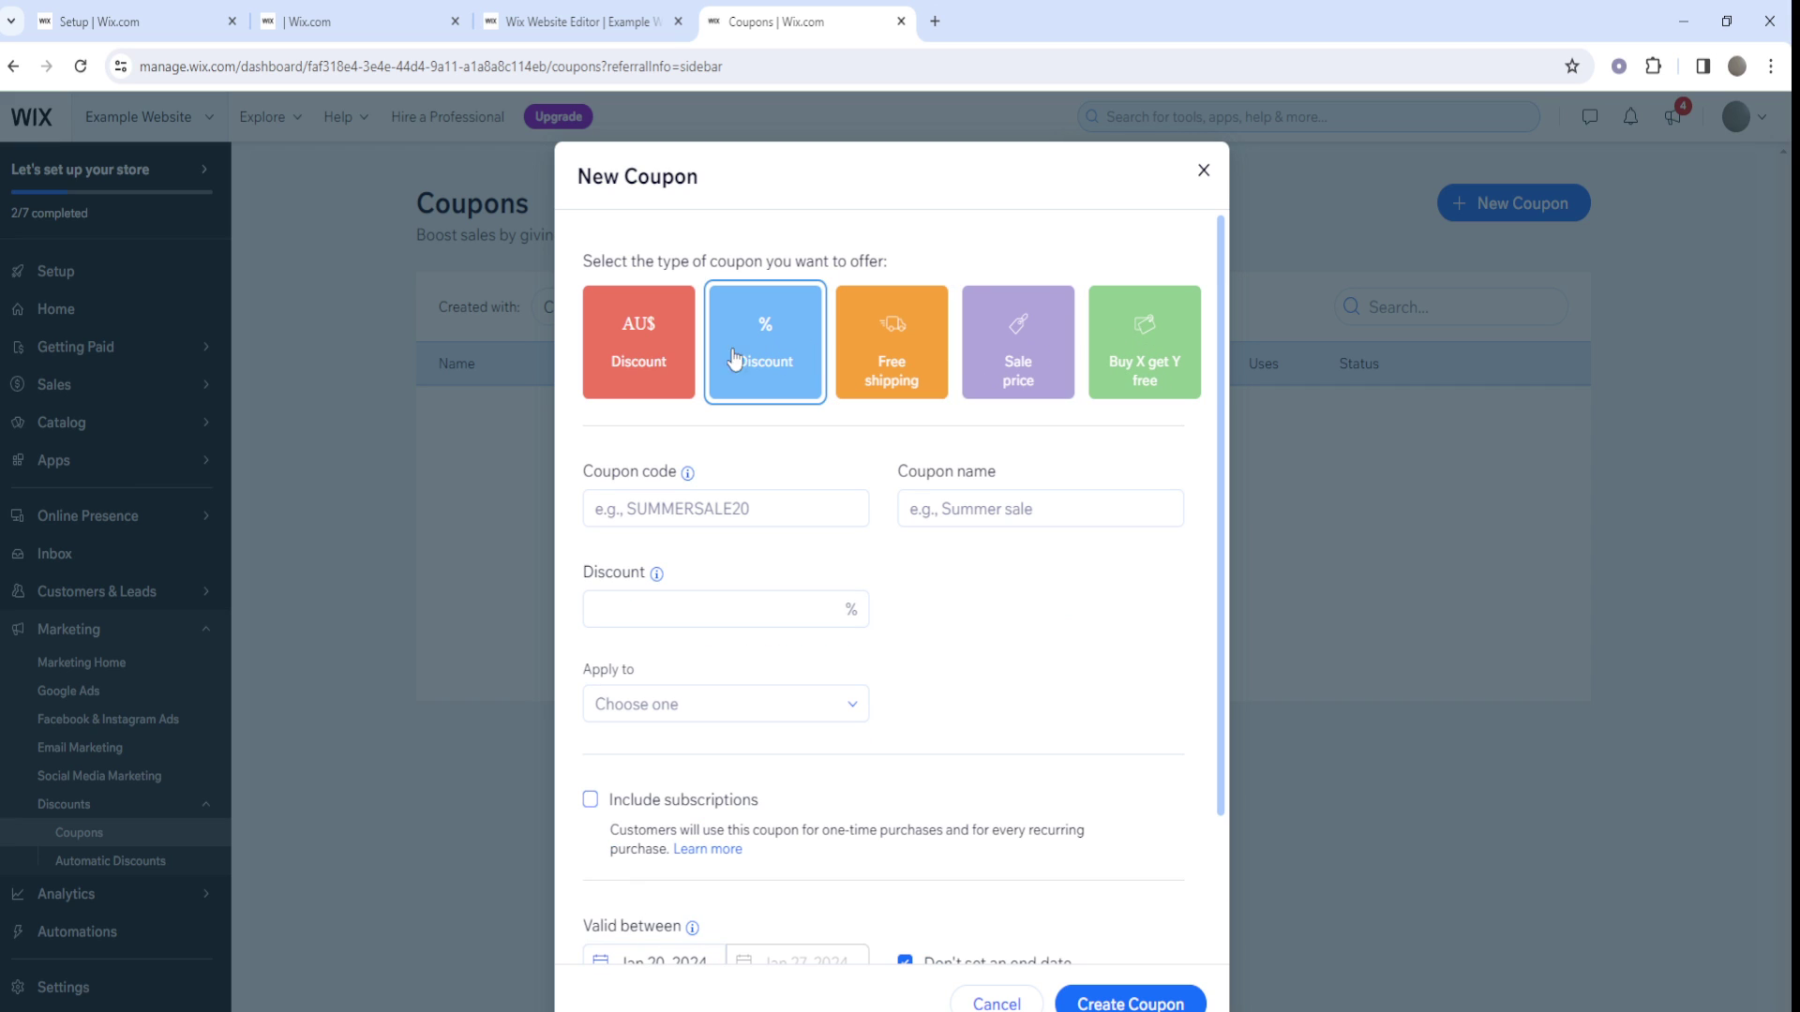
{"action": "left_click", "coordinate": [664, 354]}
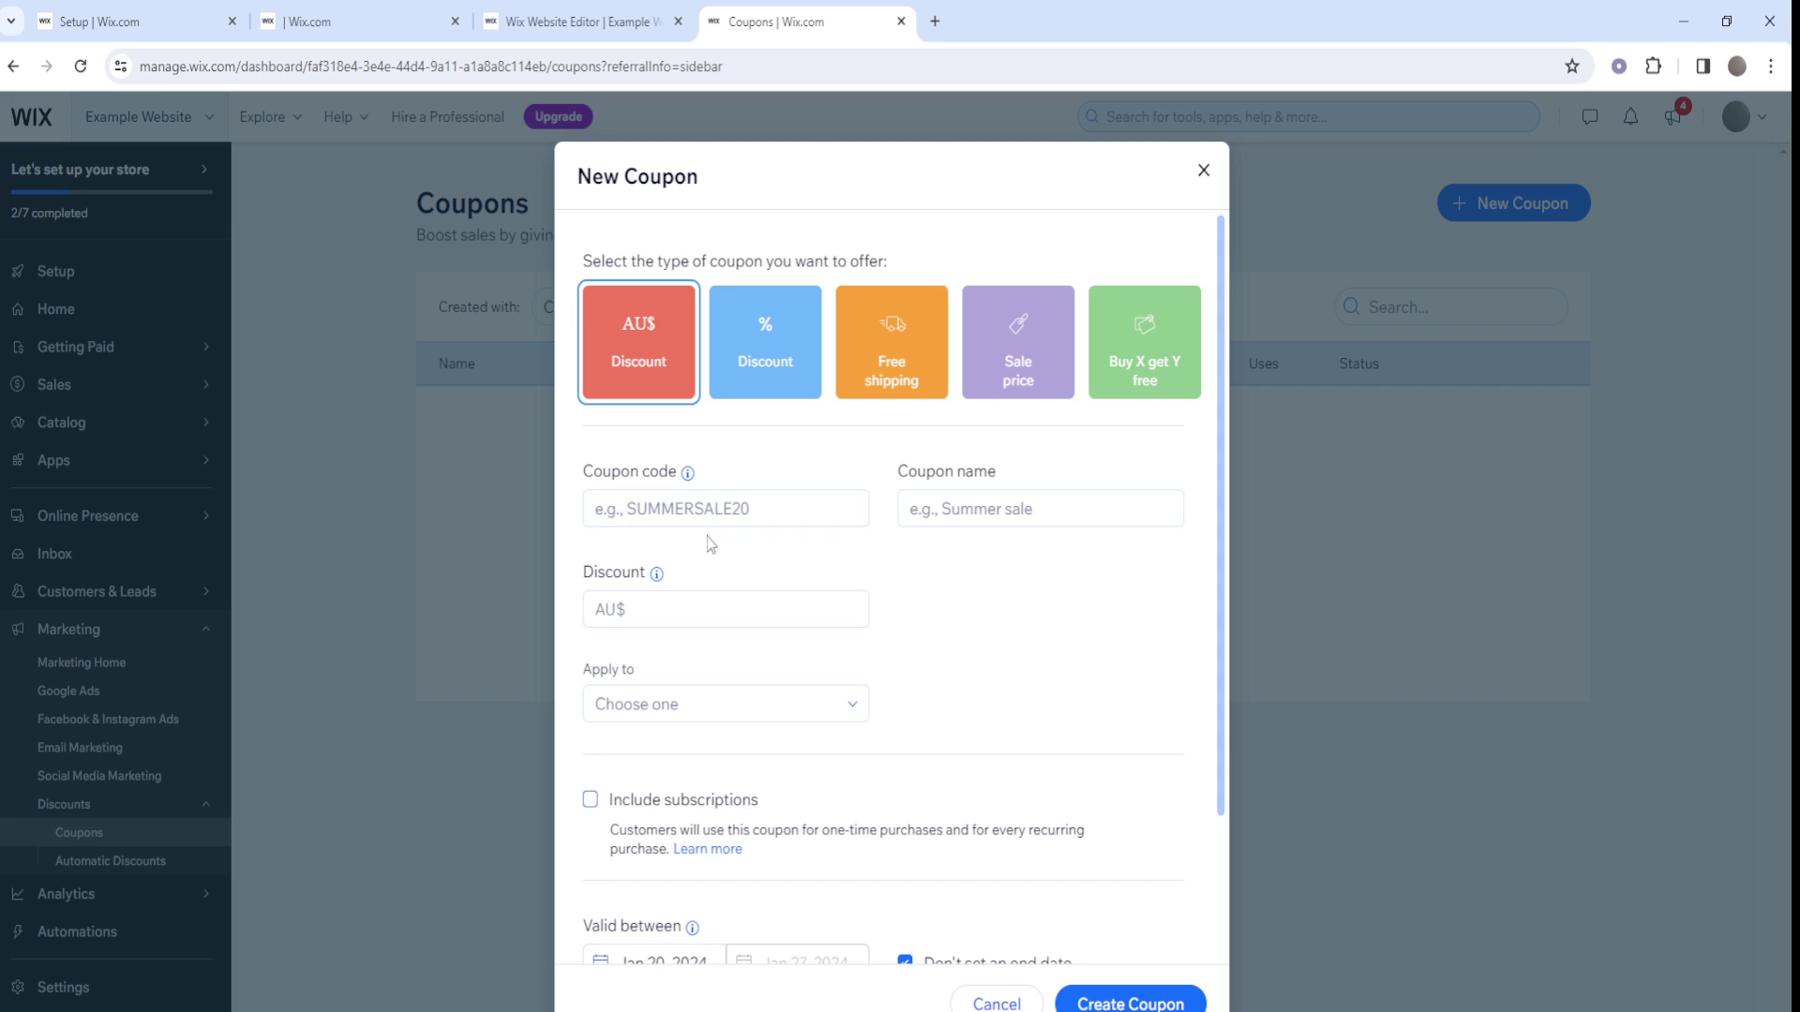
- Enter 'exampleforvideo' as the coupon code and copy it into the coupon name
{"action": "left_click", "coordinate": [710, 500]}
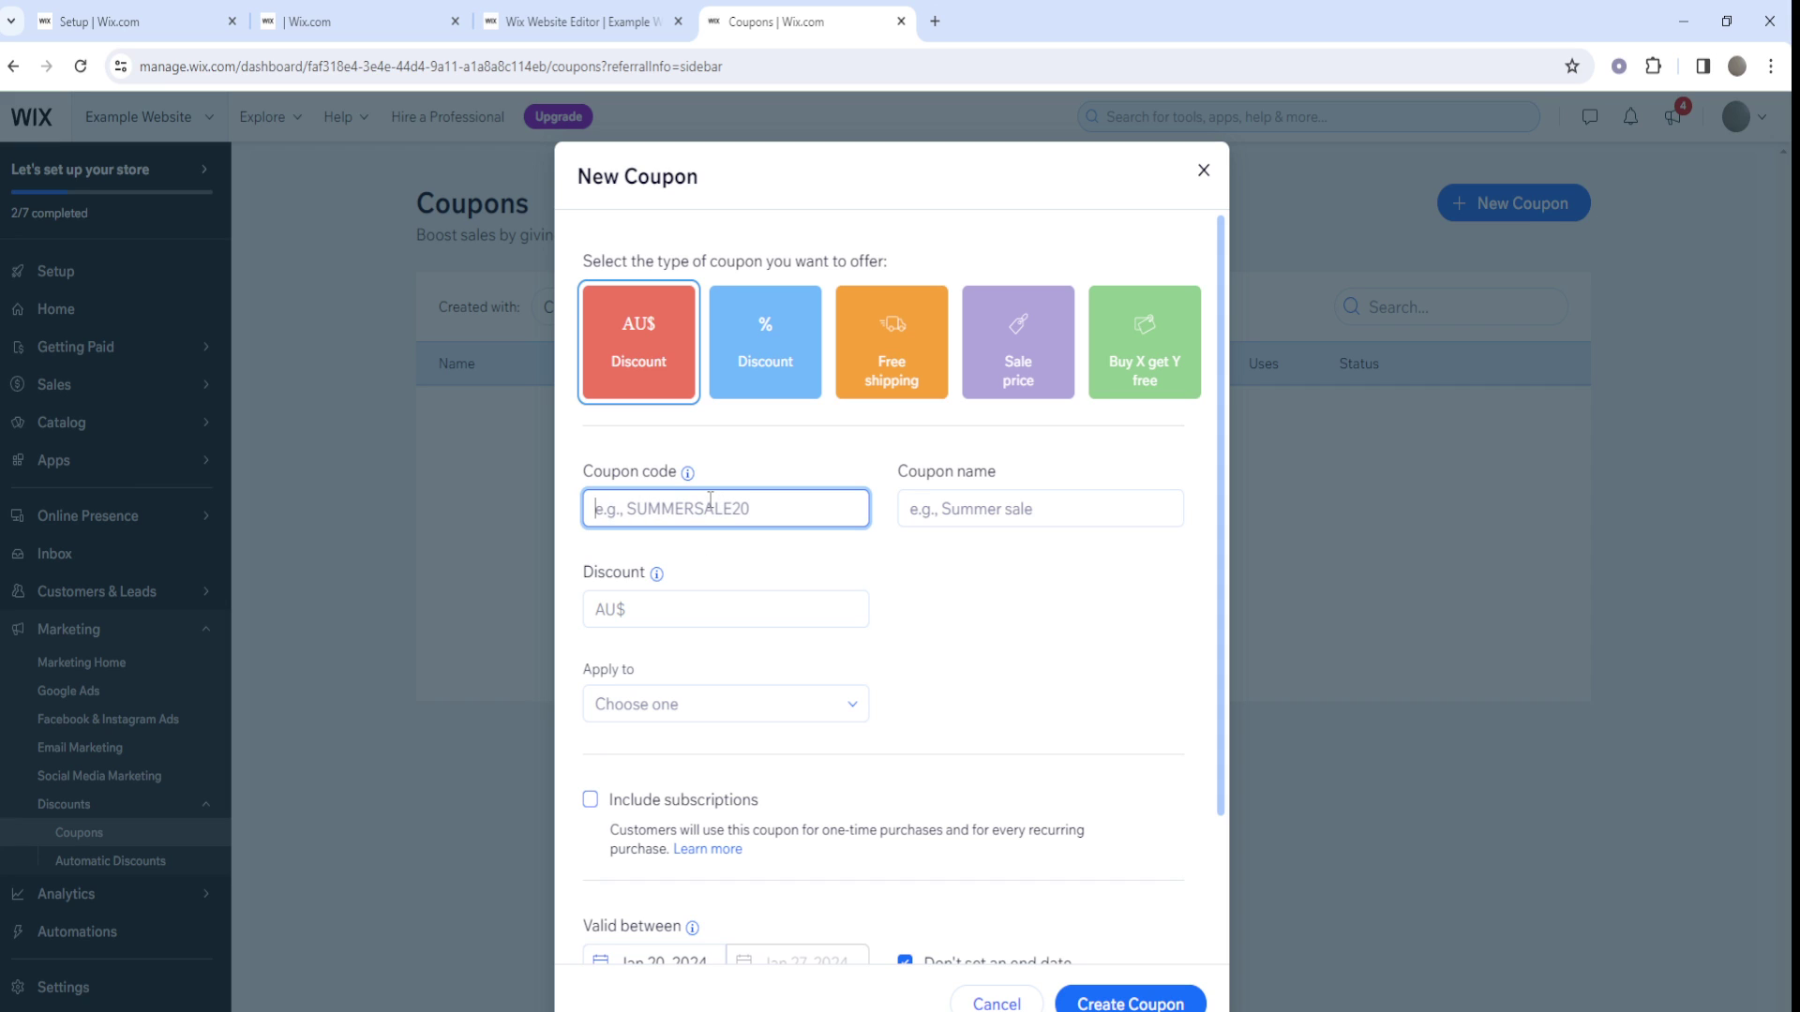
{"action": "type", "text": "e"}
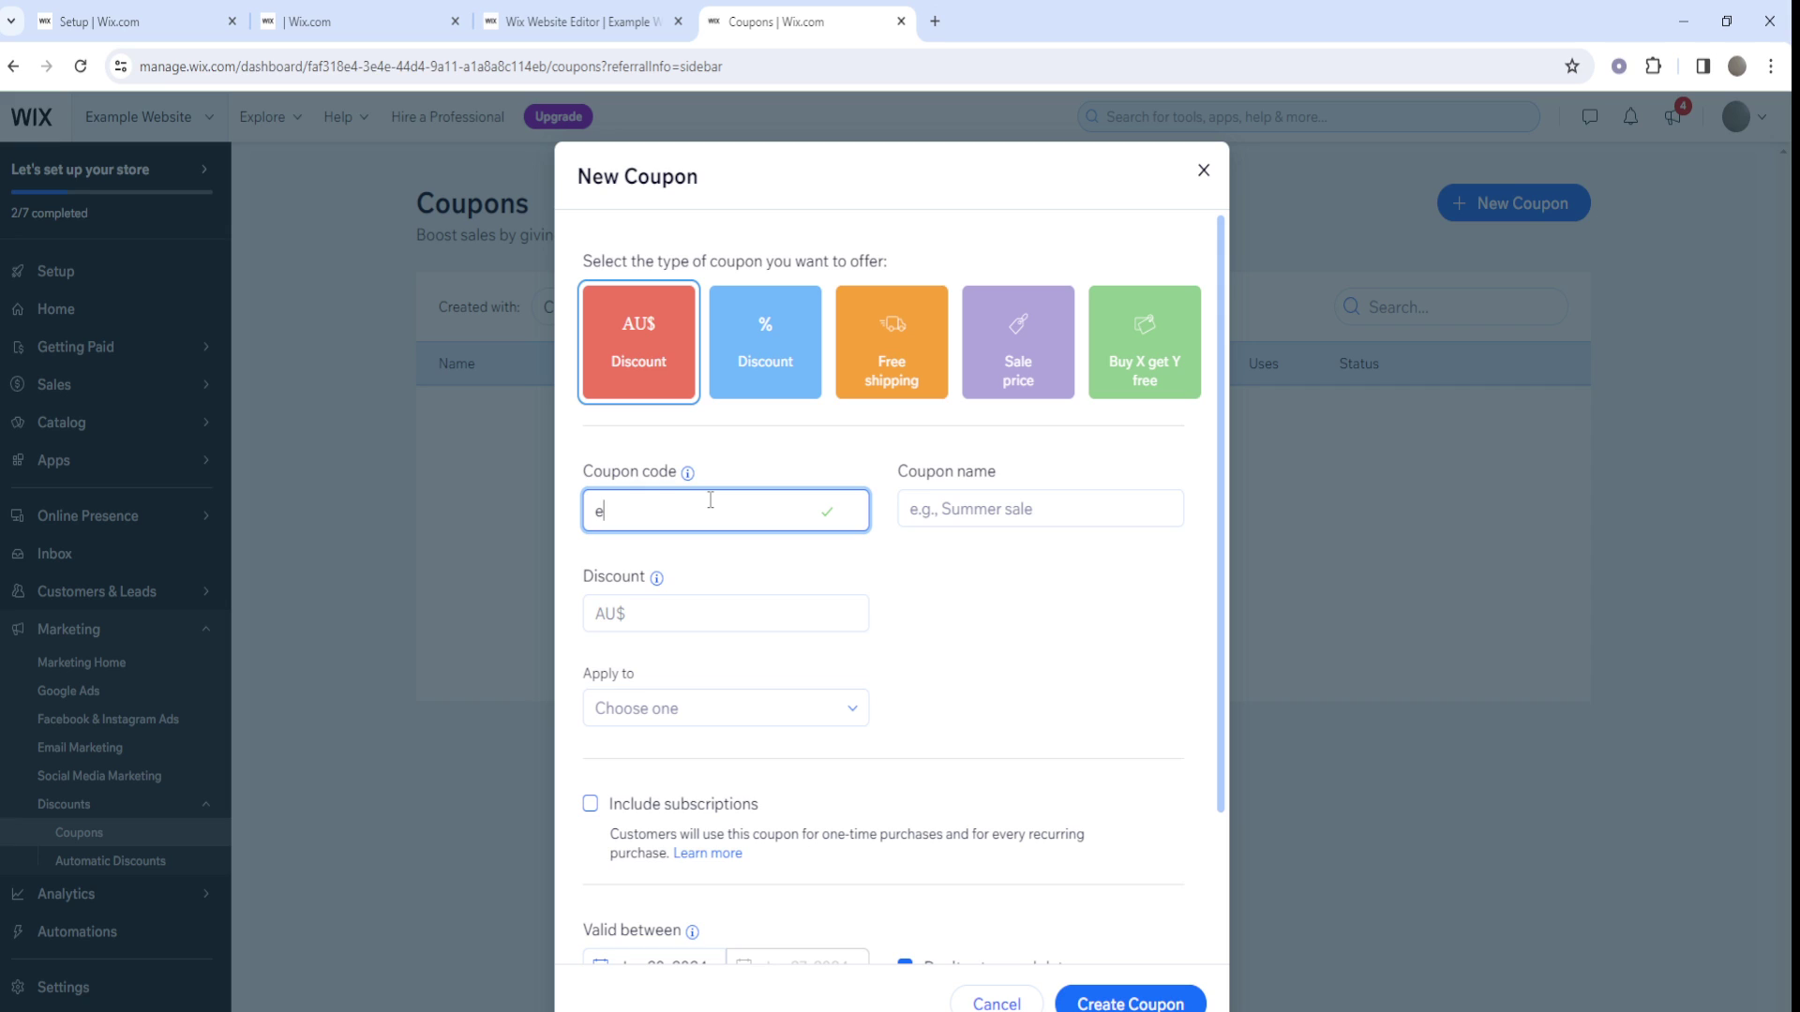
{"action": "type", "text": "xampleforeo"}
{"action": "key", "text": "ctrl+a"}
{"action": "key", "text": "ctrl+c"}
{"action": "right_click", "coordinate": [710, 497]}
{"action": "left_click", "coordinate": [775, 657]}
{"action": "left_click", "coordinate": [988, 510]}
{"action": "key", "text": "ctrl+v"}
{"action": "key", "text": "ctrl+a"}
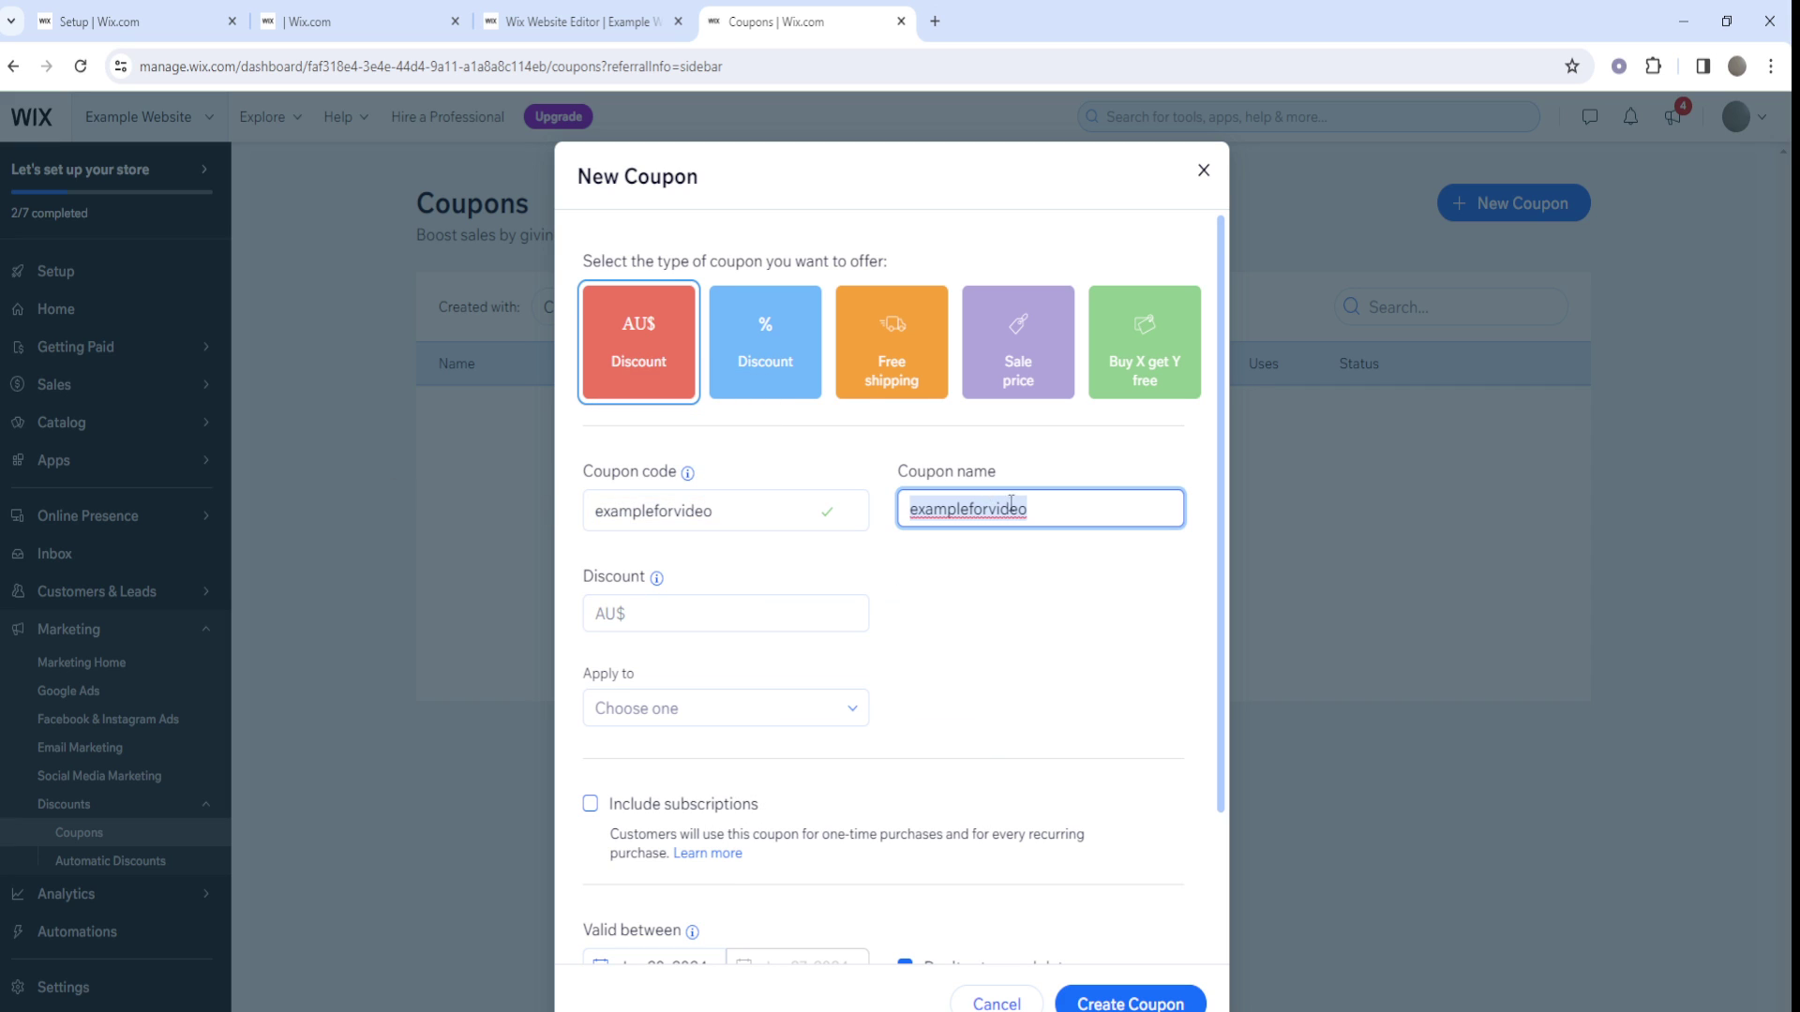
- Set the coupon's discount amount to AU$ 50
{"action": "left_click", "coordinate": [712, 614]}
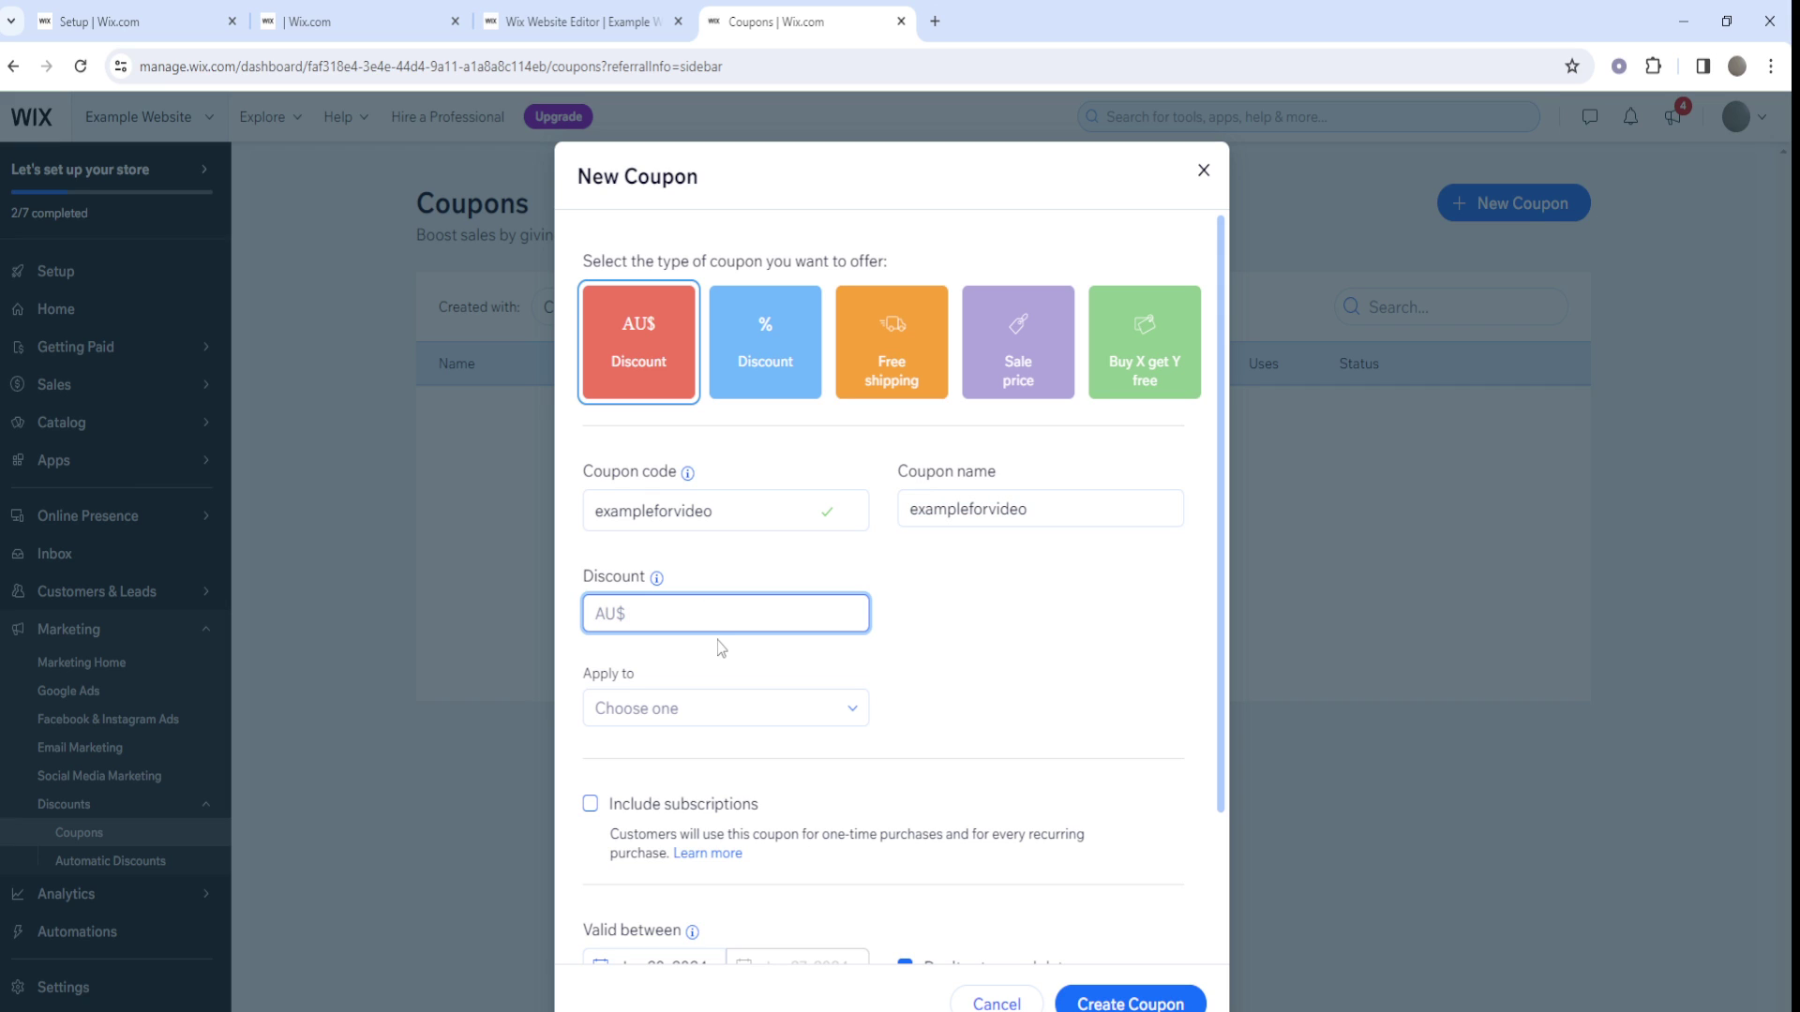
{"action": "type", "text": "50"}
{"action": "left_click", "coordinate": [919, 678]}
{"action": "scroll", "coordinate": [828, 653], "scroll_direction": "down", "scroll_amount": 1}
{"action": "left_click", "coordinate": [677, 605]}
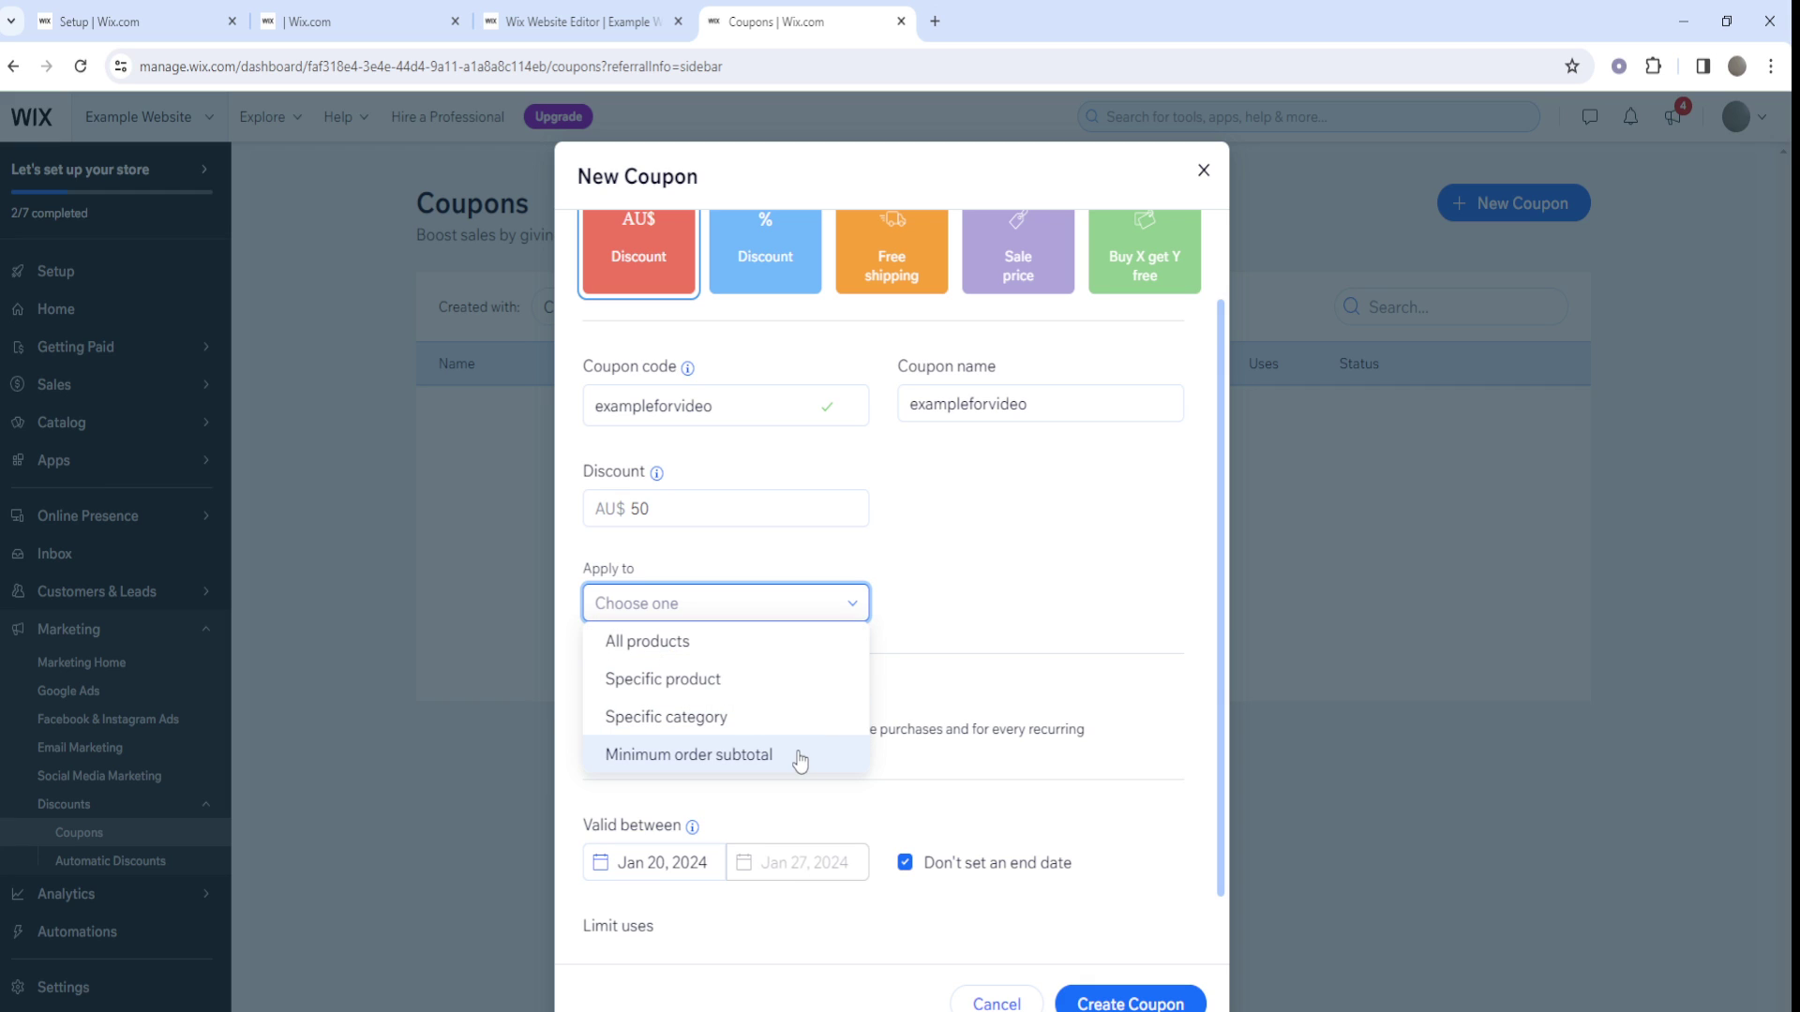
- Apply the exampleforvideo coupon to All products and review the remaining coupon options
{"action": "left_click", "coordinate": [699, 649]}
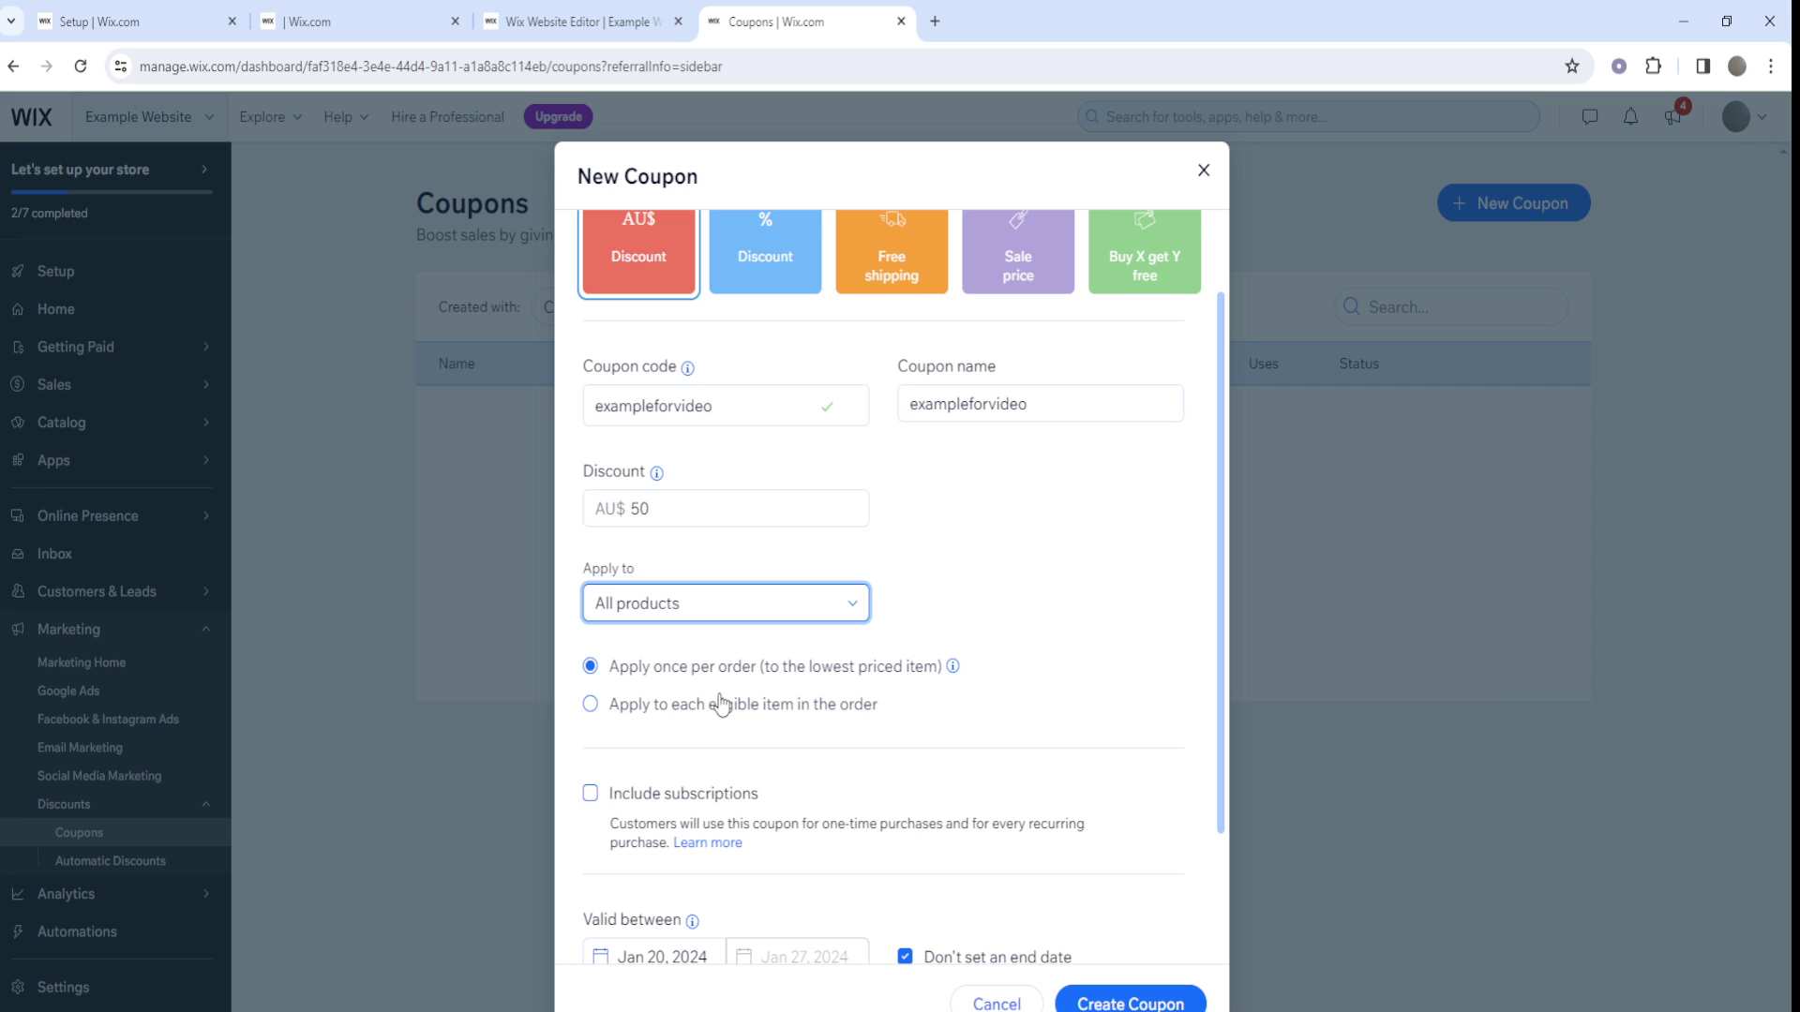
{"action": "scroll", "coordinate": [712, 698], "scroll_direction": "down", "scroll_amount": 1}
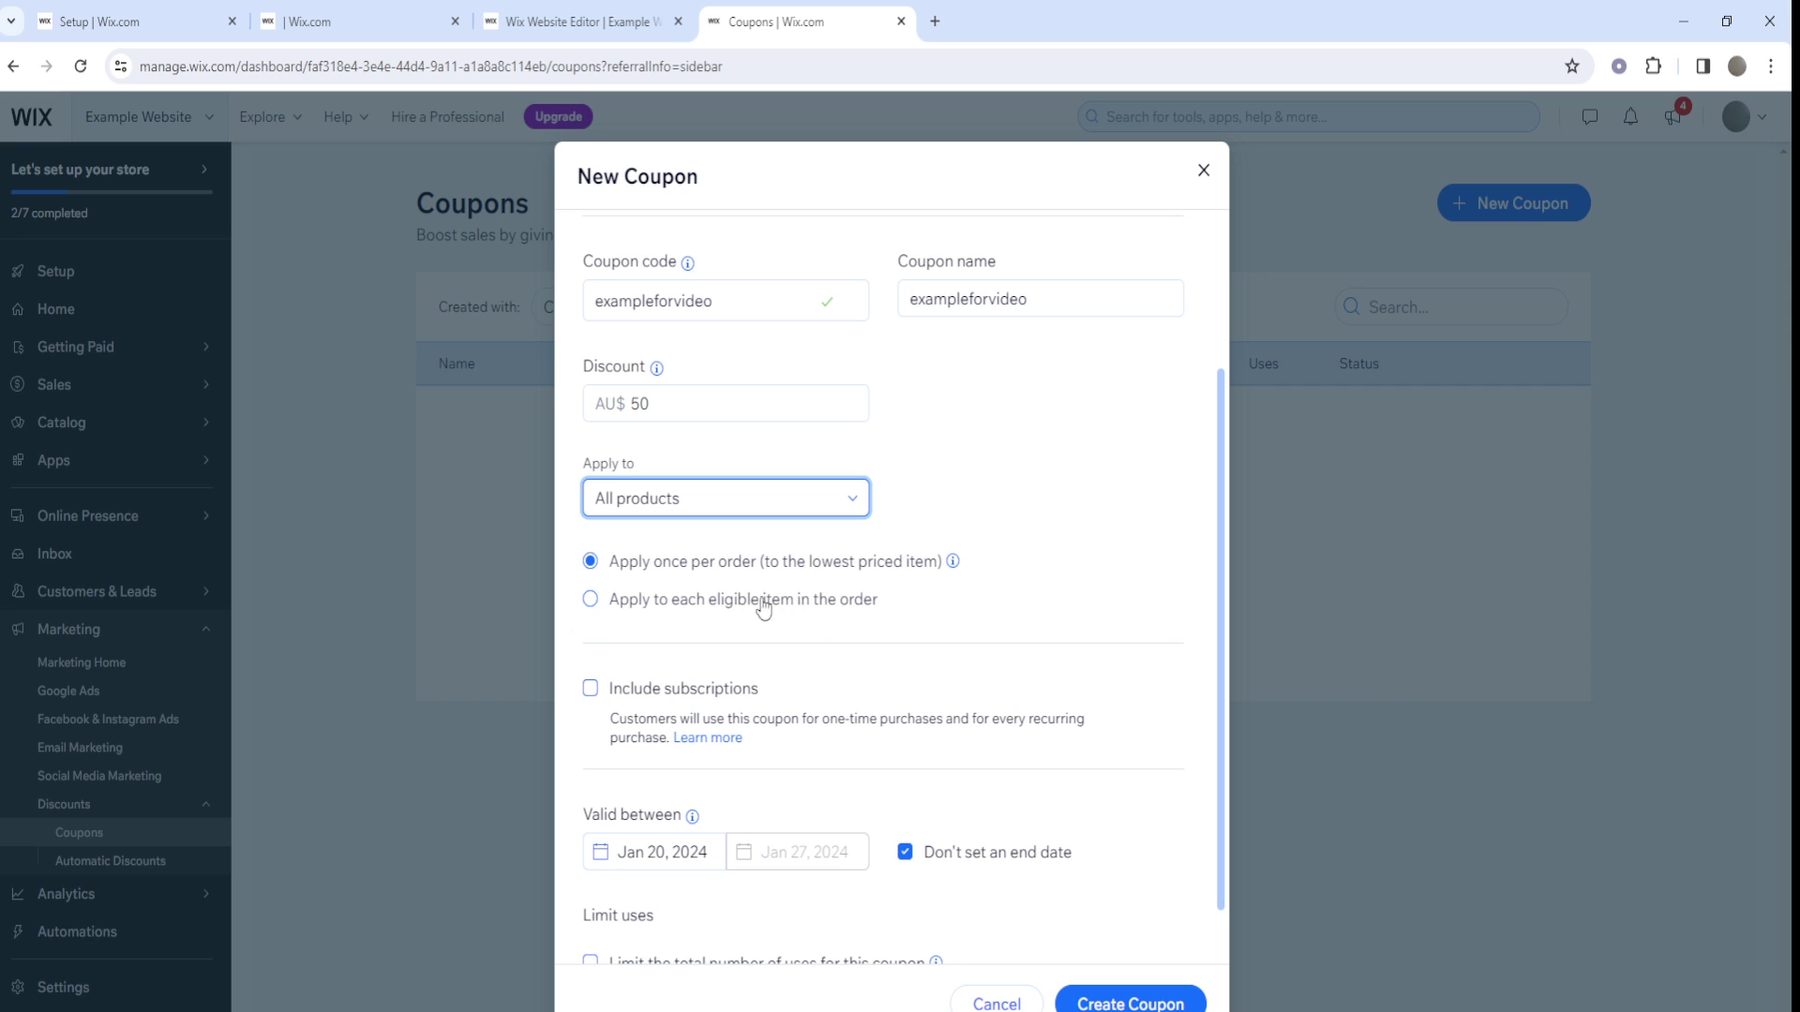
{"action": "scroll", "coordinate": [752, 633], "scroll_direction": "down", "scroll_amount": 1}
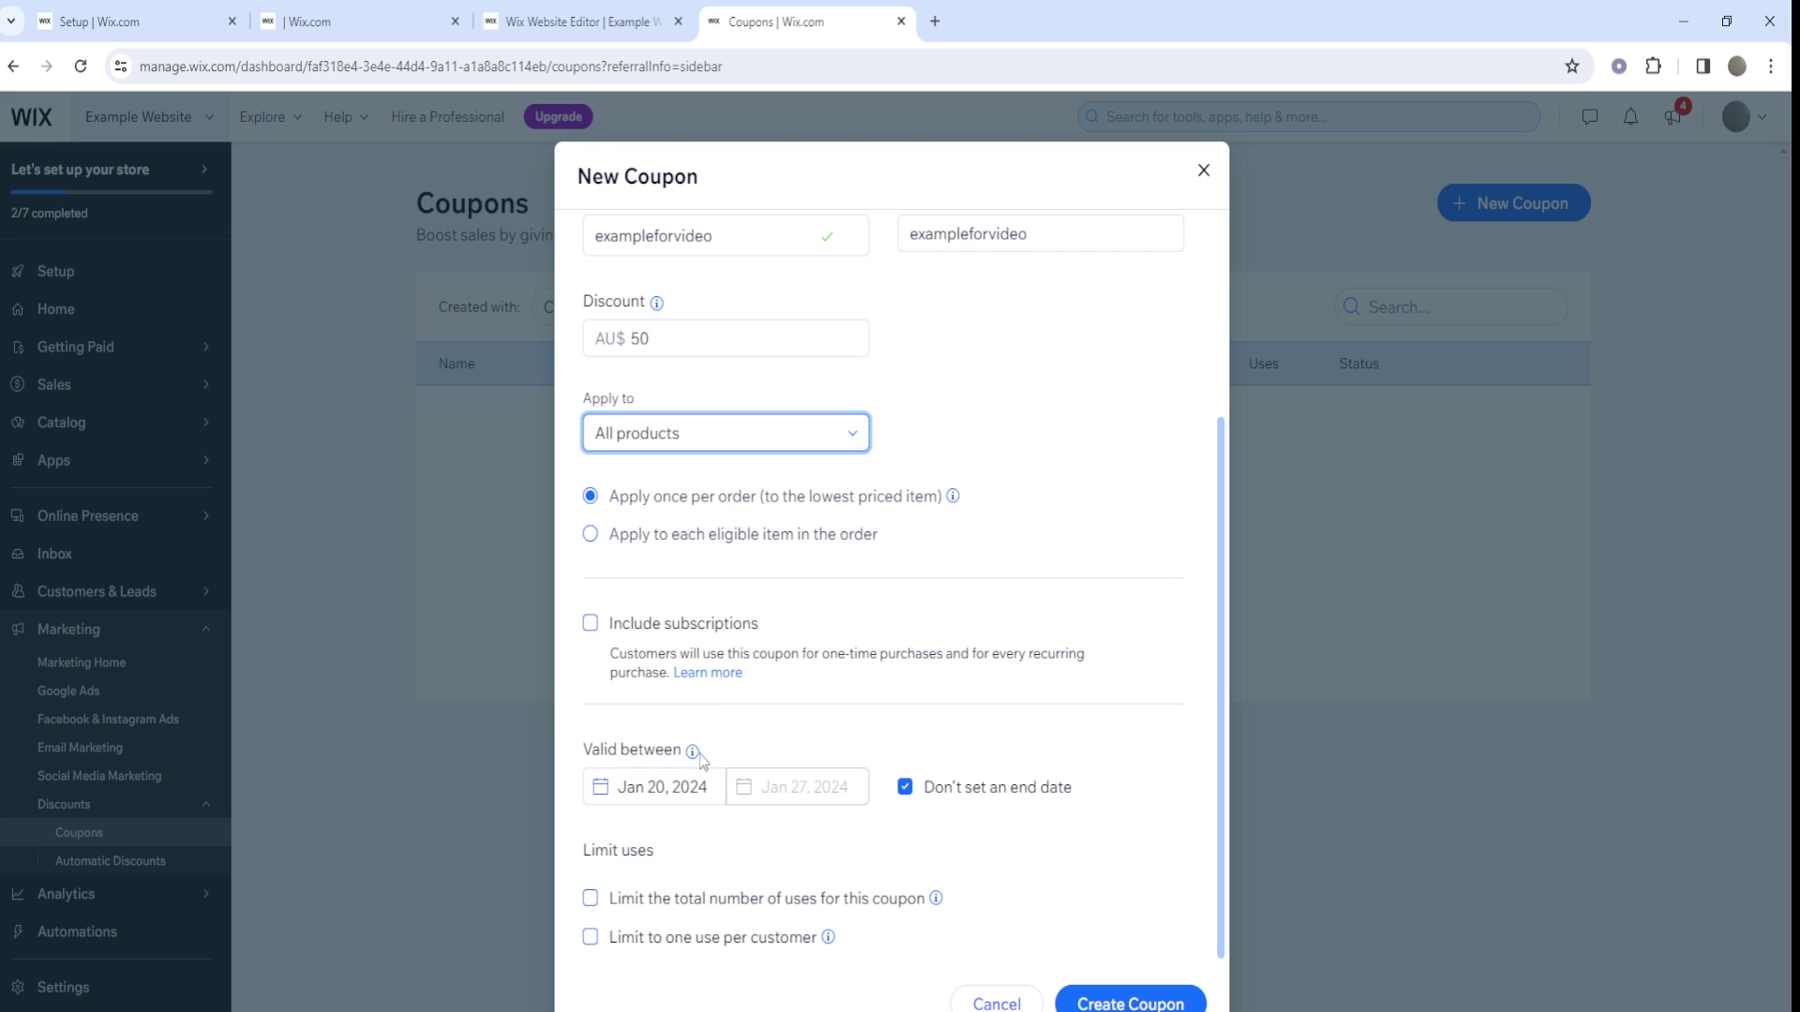
{"action": "mouse_move", "coordinate": [694, 752]}
- Set the end date to Jan 27, 2024 and create the exampleforvideo coupon
{"action": "double_click", "coordinate": [901, 789]}
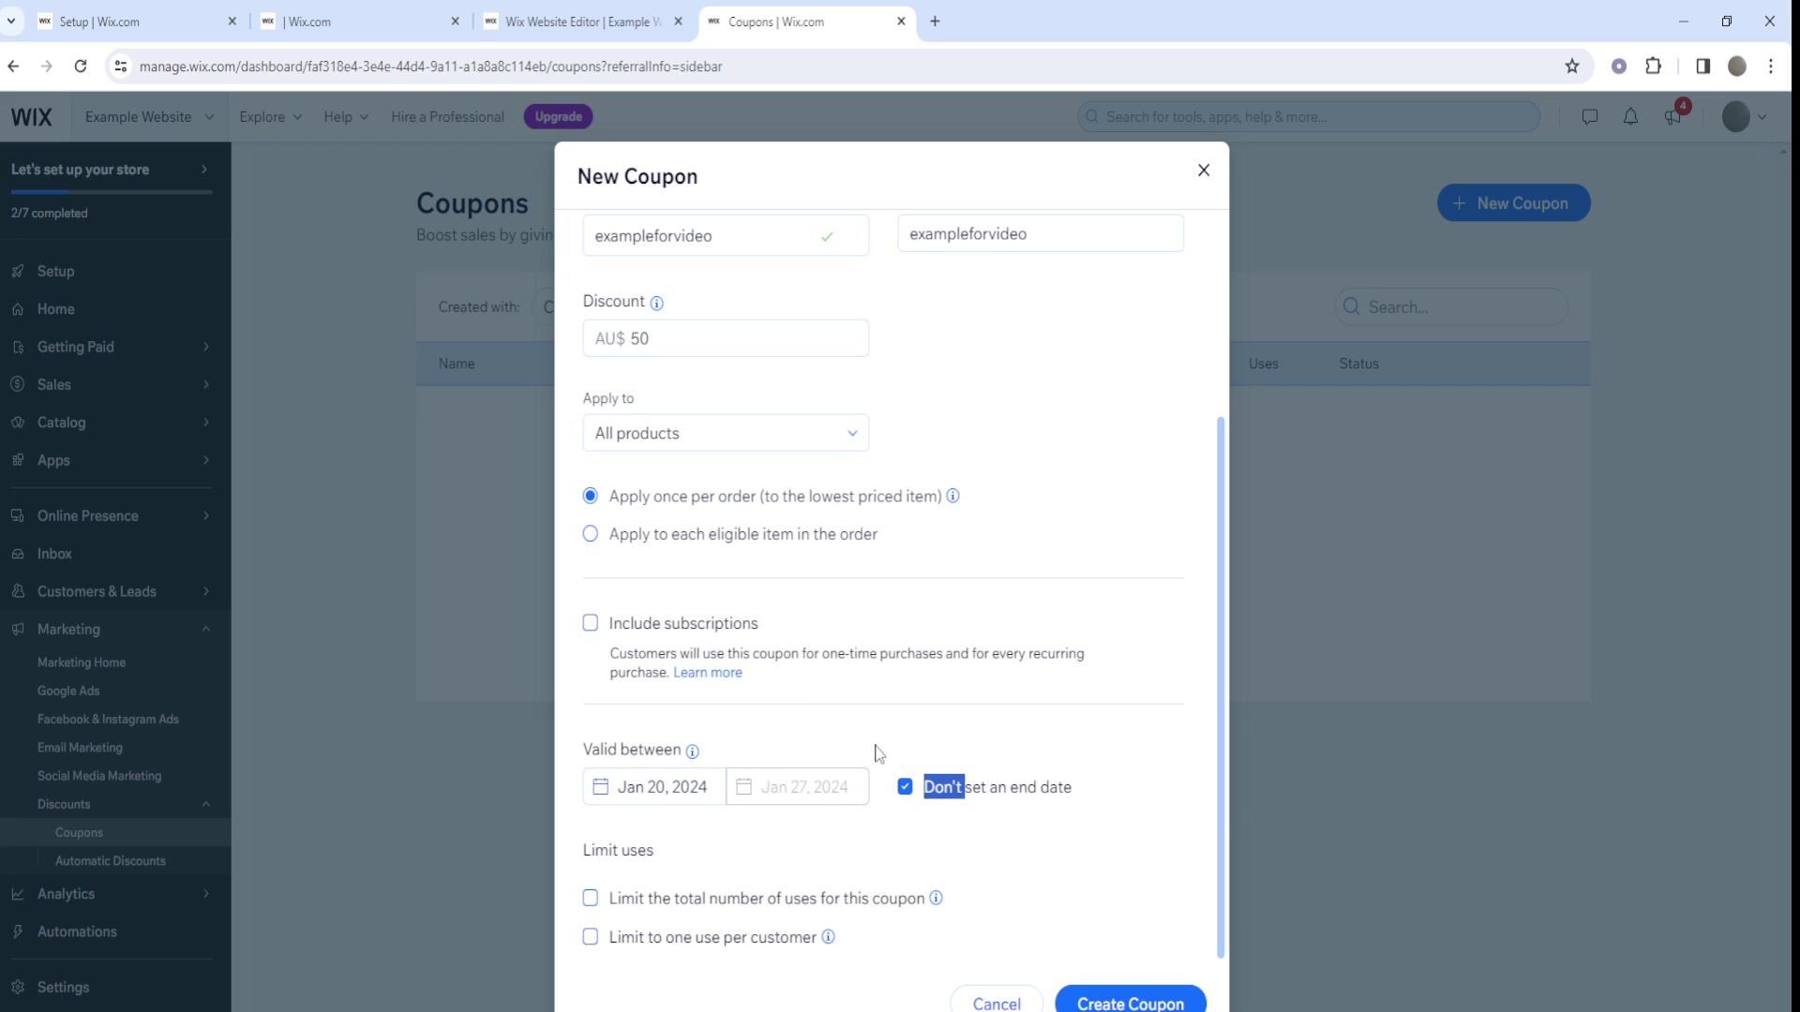
{"action": "left_click", "coordinate": [905, 787]}
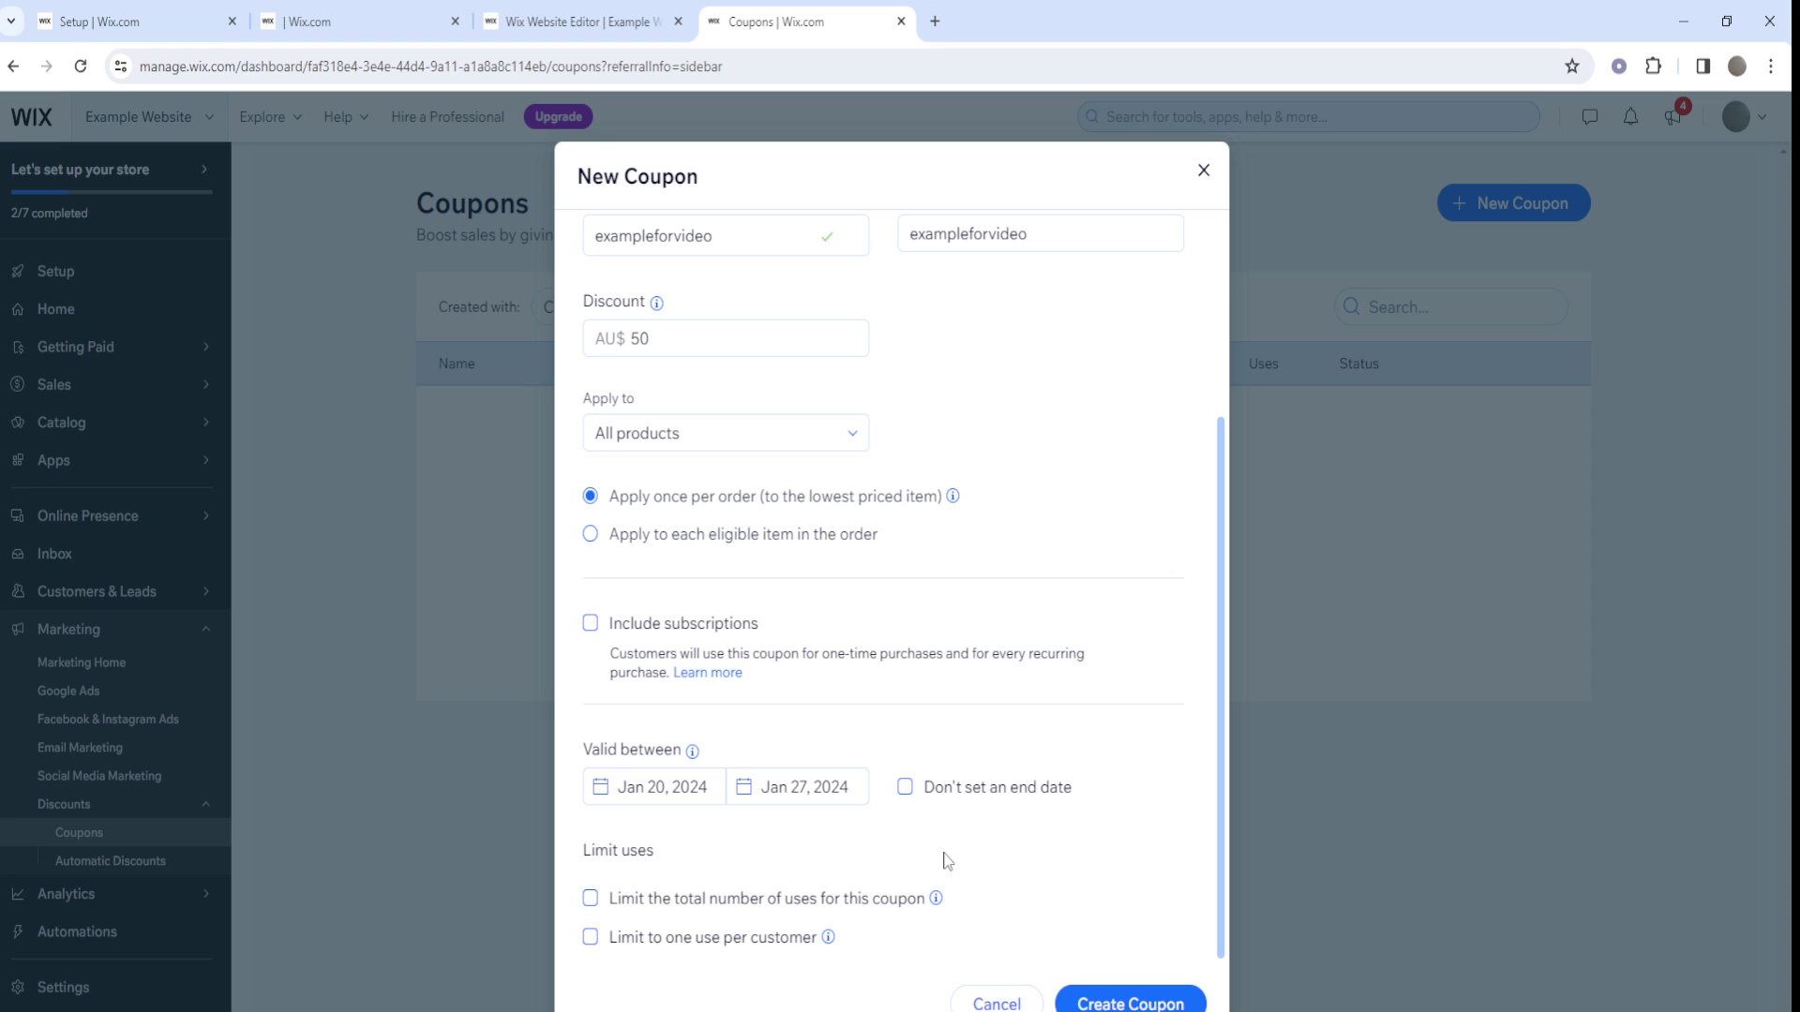
{"action": "scroll", "coordinate": [1041, 896], "scroll_direction": "up", "scroll_amount": 3}
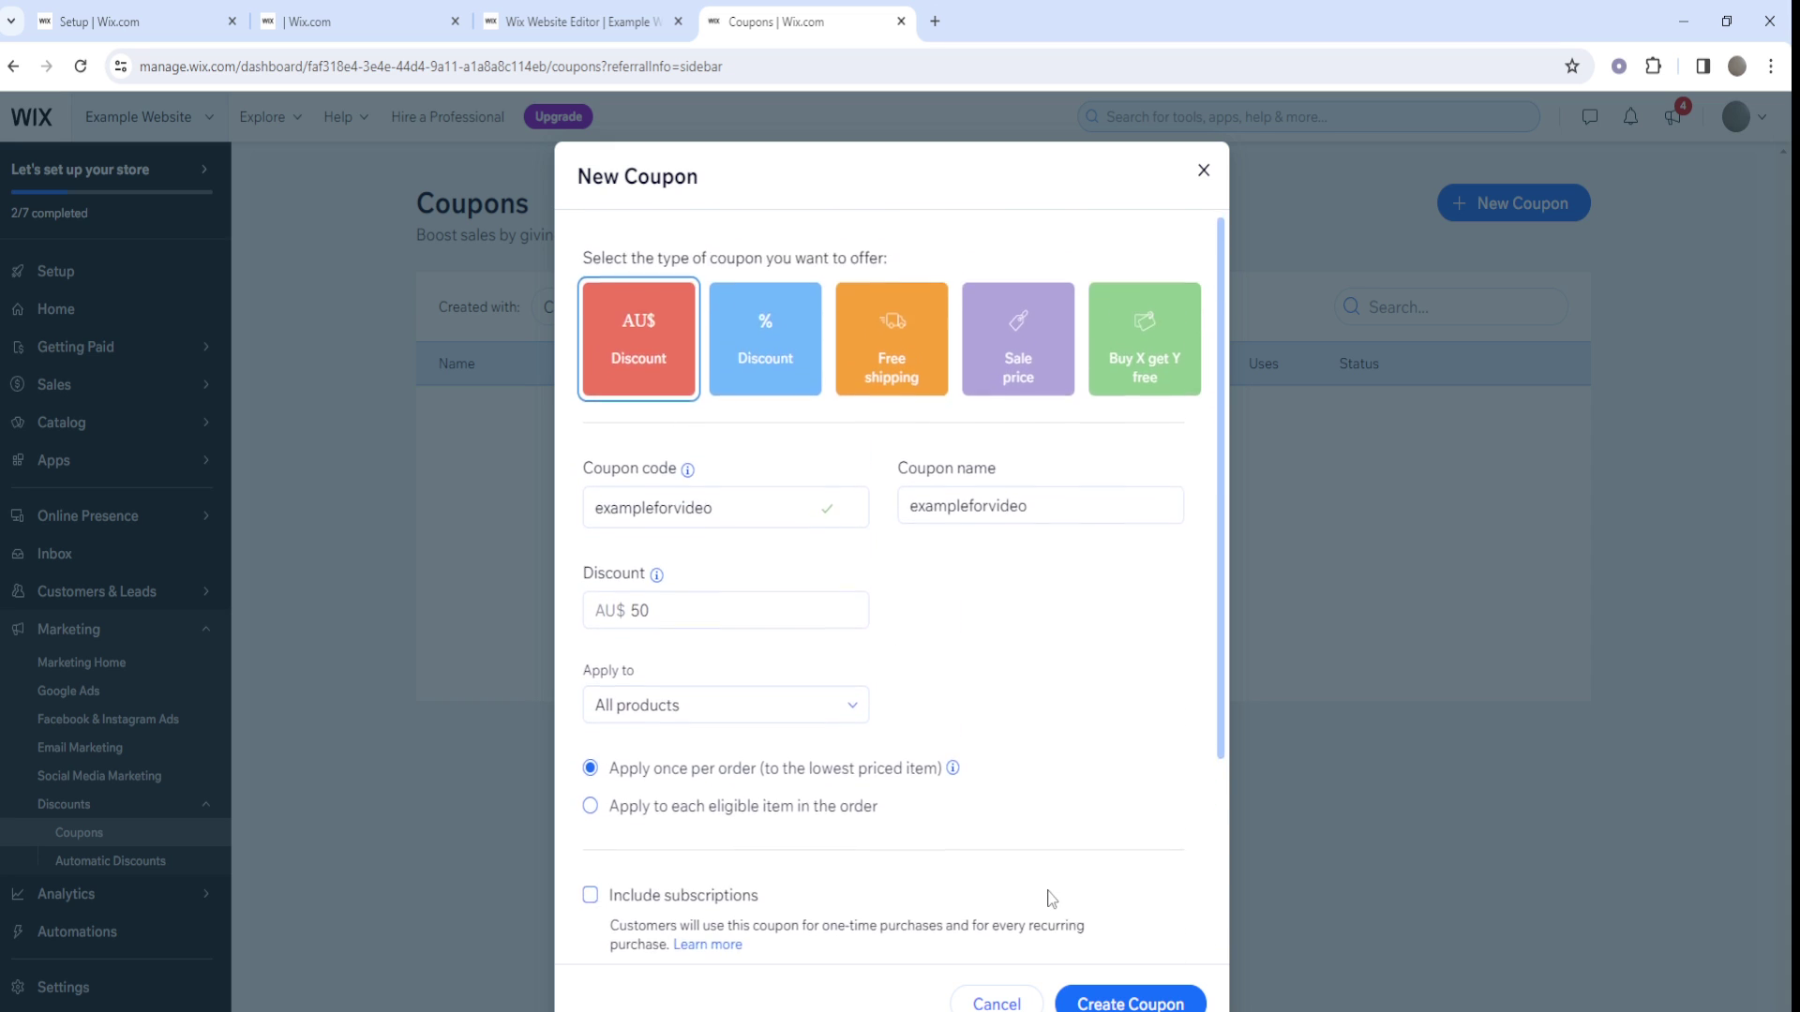
{"action": "scroll", "coordinate": [1050, 892], "scroll_direction": "down", "scroll_amount": 2}
{"action": "left_click", "coordinate": [1111, 1001]}
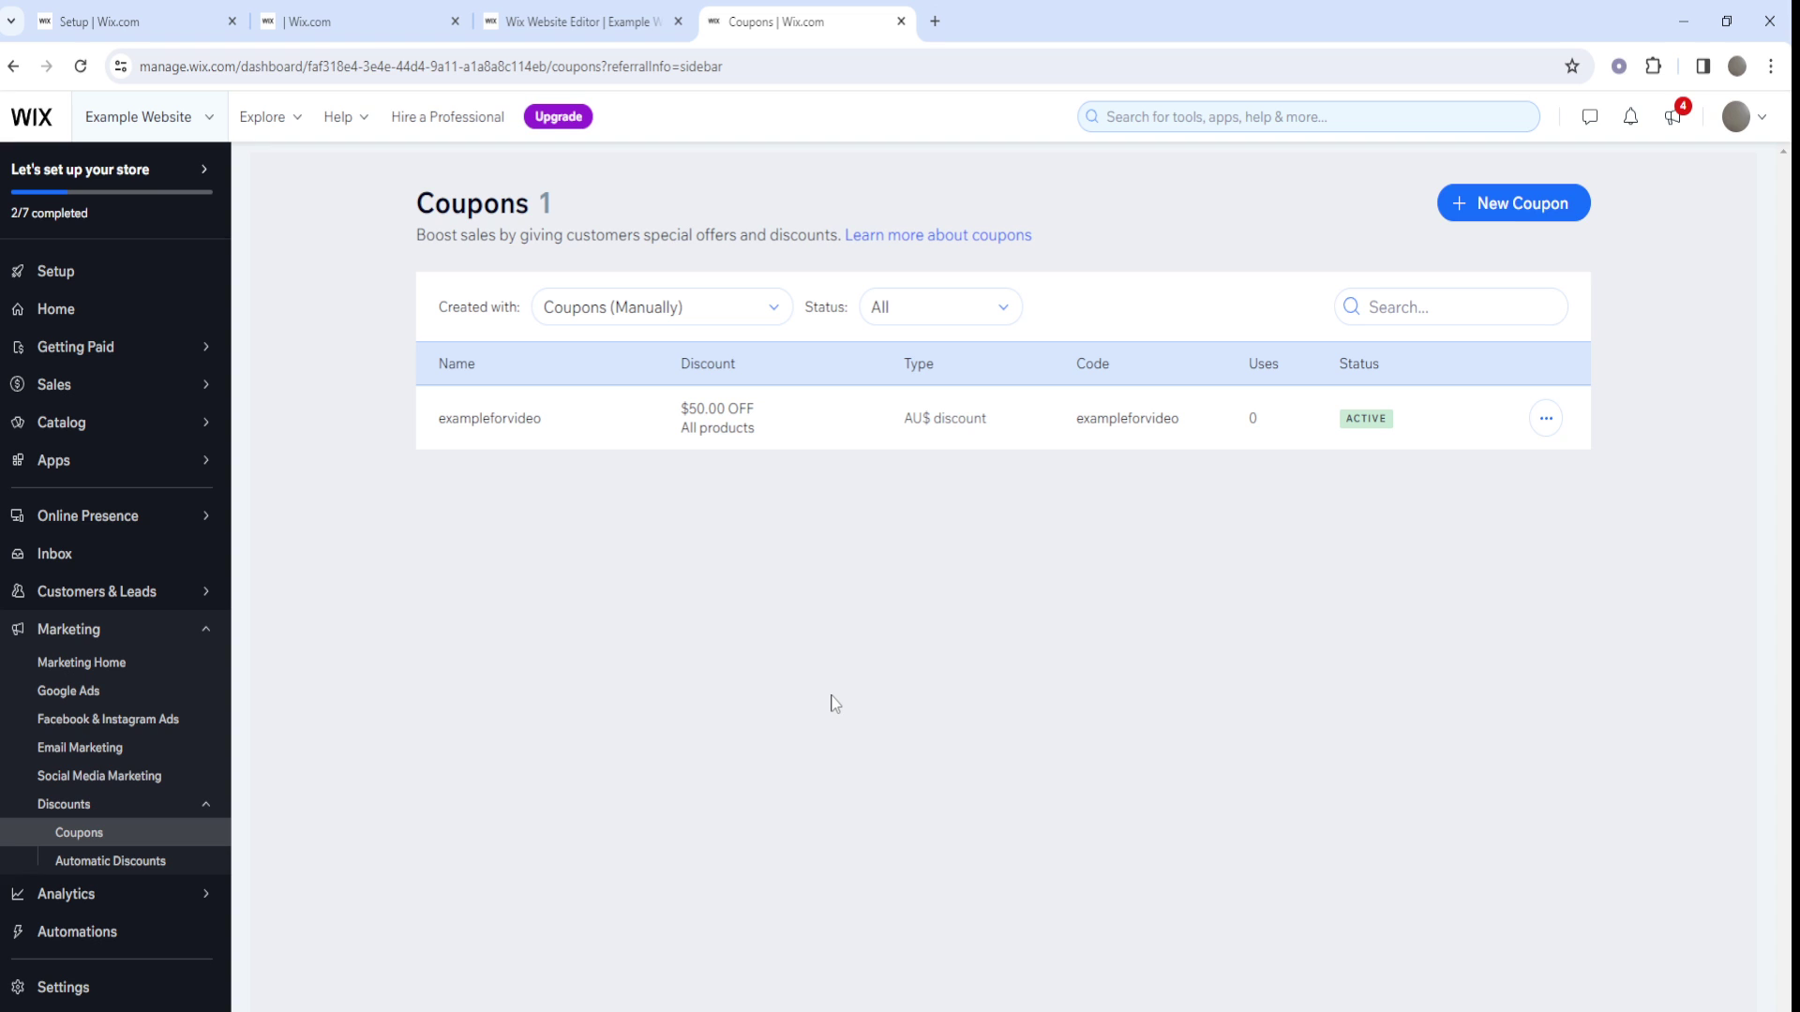
- Start another coupon with an end date of Jan 27, 2024
{"action": "left_click", "coordinate": [1480, 203]}
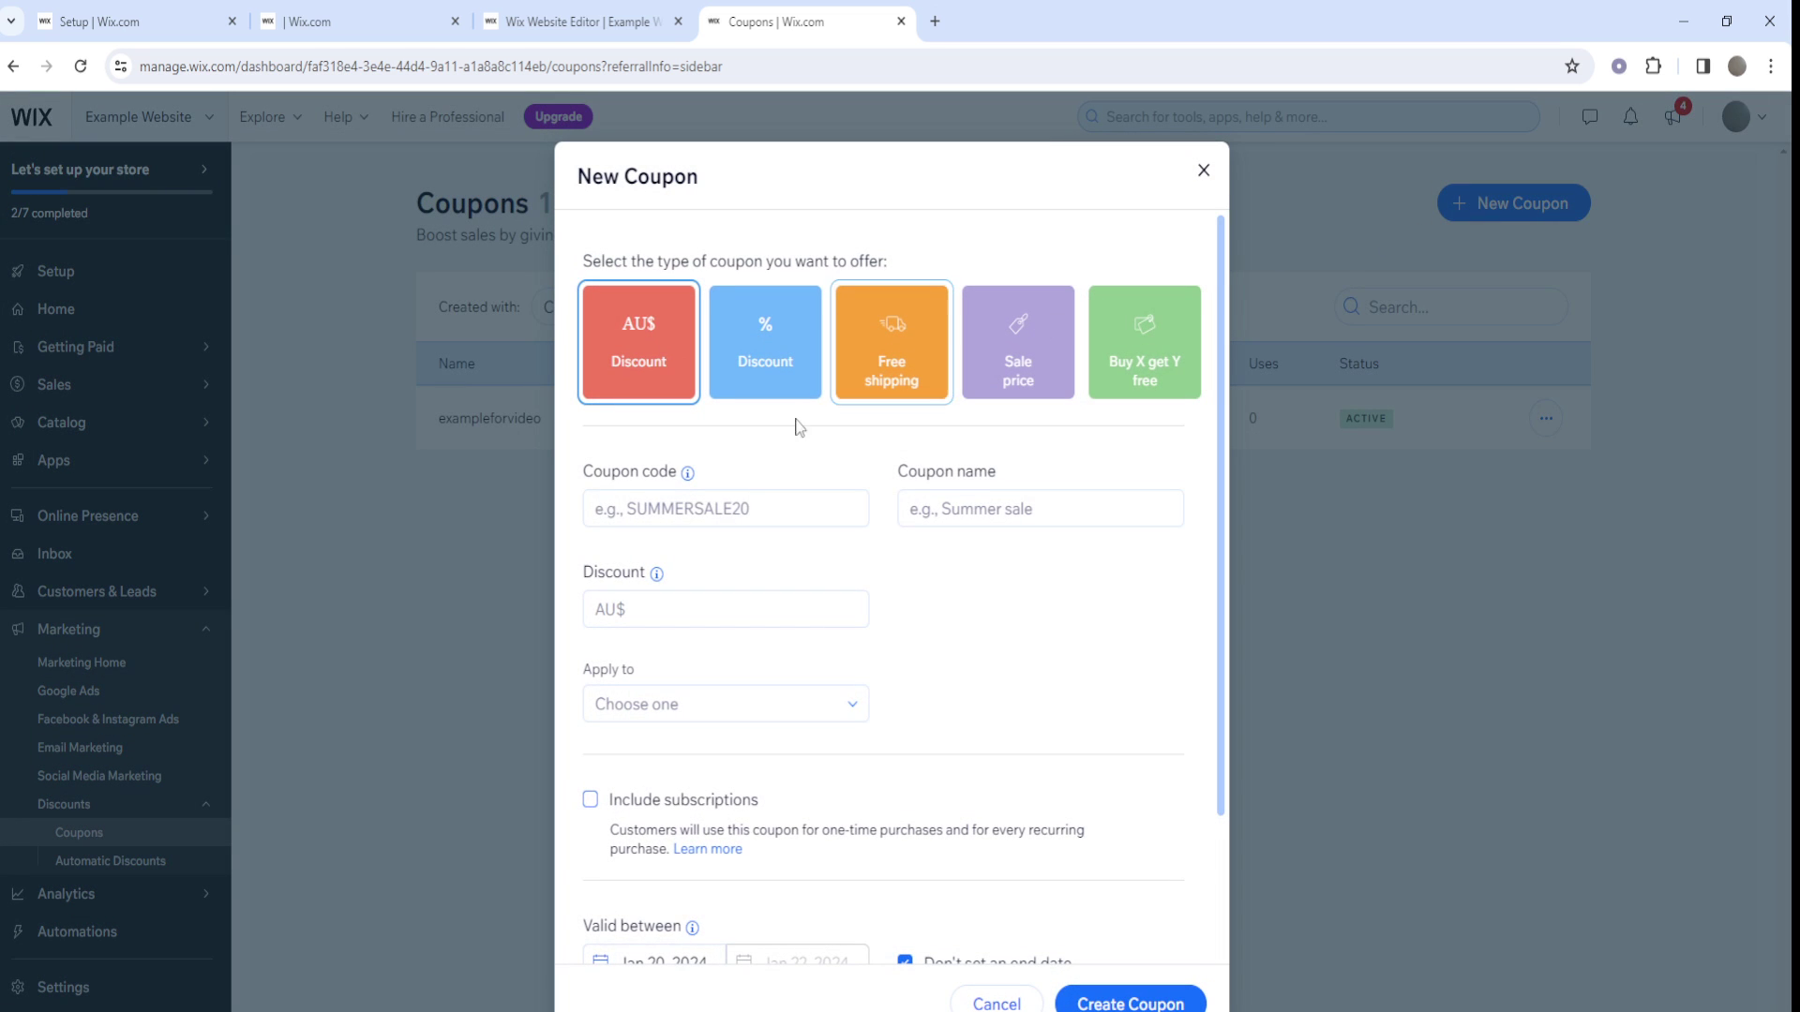
{"action": "scroll", "coordinate": [713, 516], "scroll_direction": "down", "scroll_amount": 2}
{"action": "left_click", "coordinate": [905, 787]}
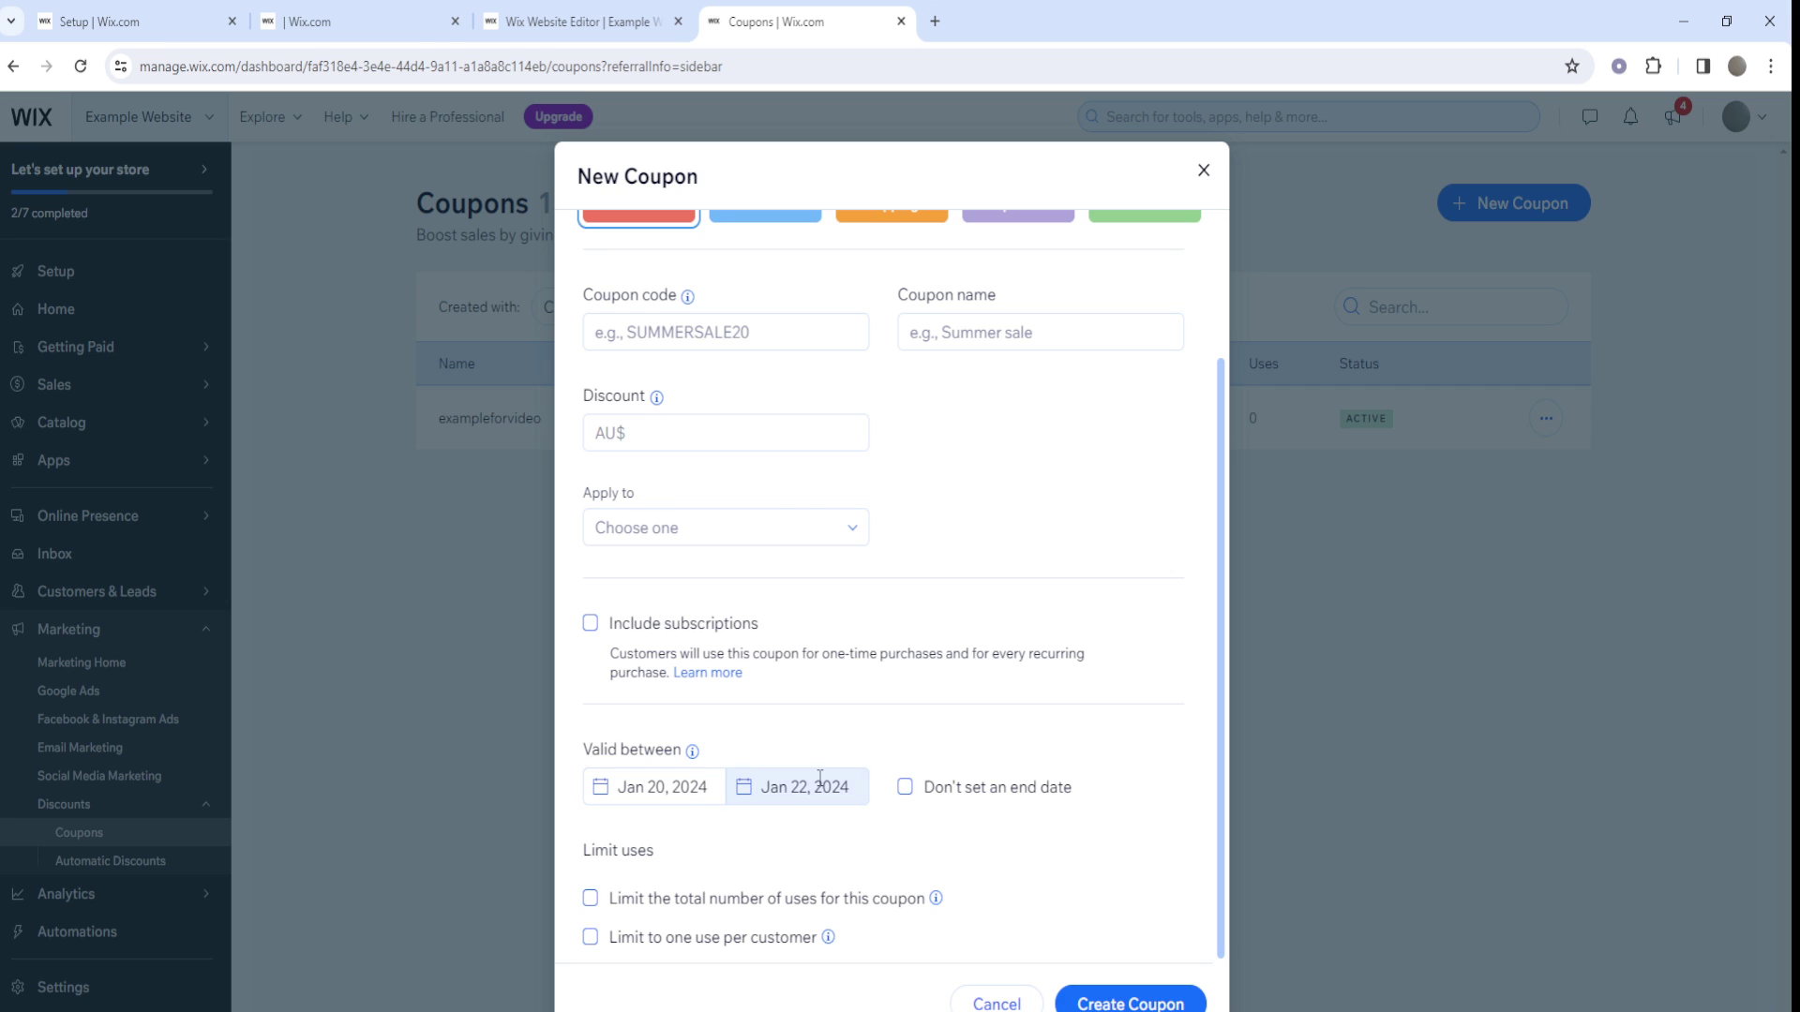
{"action": "left_click", "coordinate": [821, 785]}
{"action": "left_click", "coordinate": [933, 648]}
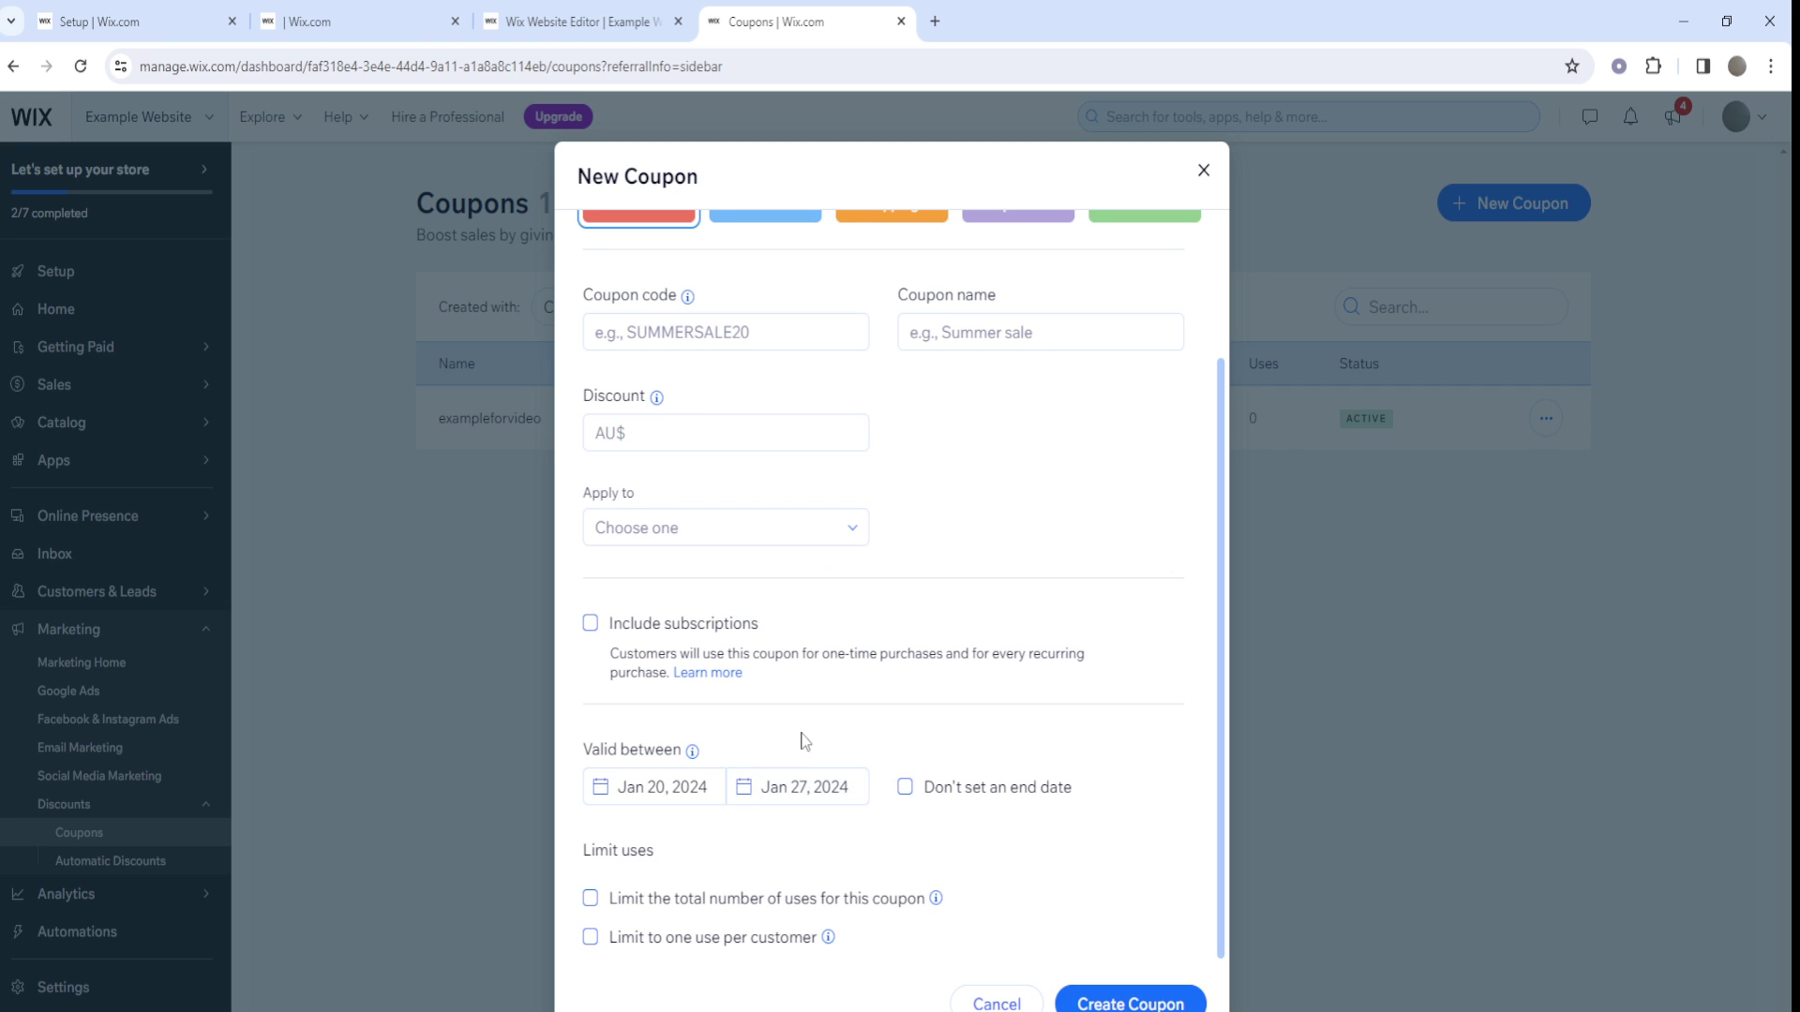
{"action": "scroll", "coordinate": [769, 610], "scroll_direction": "up", "scroll_amount": 2}
- Enter 'regerrgre' as the coupon code and name, with a discount of 100
{"action": "left_click", "coordinate": [731, 511]}
{"action": "type", "text": "regerrgre"}
{"action": "left_click", "coordinate": [983, 506]}
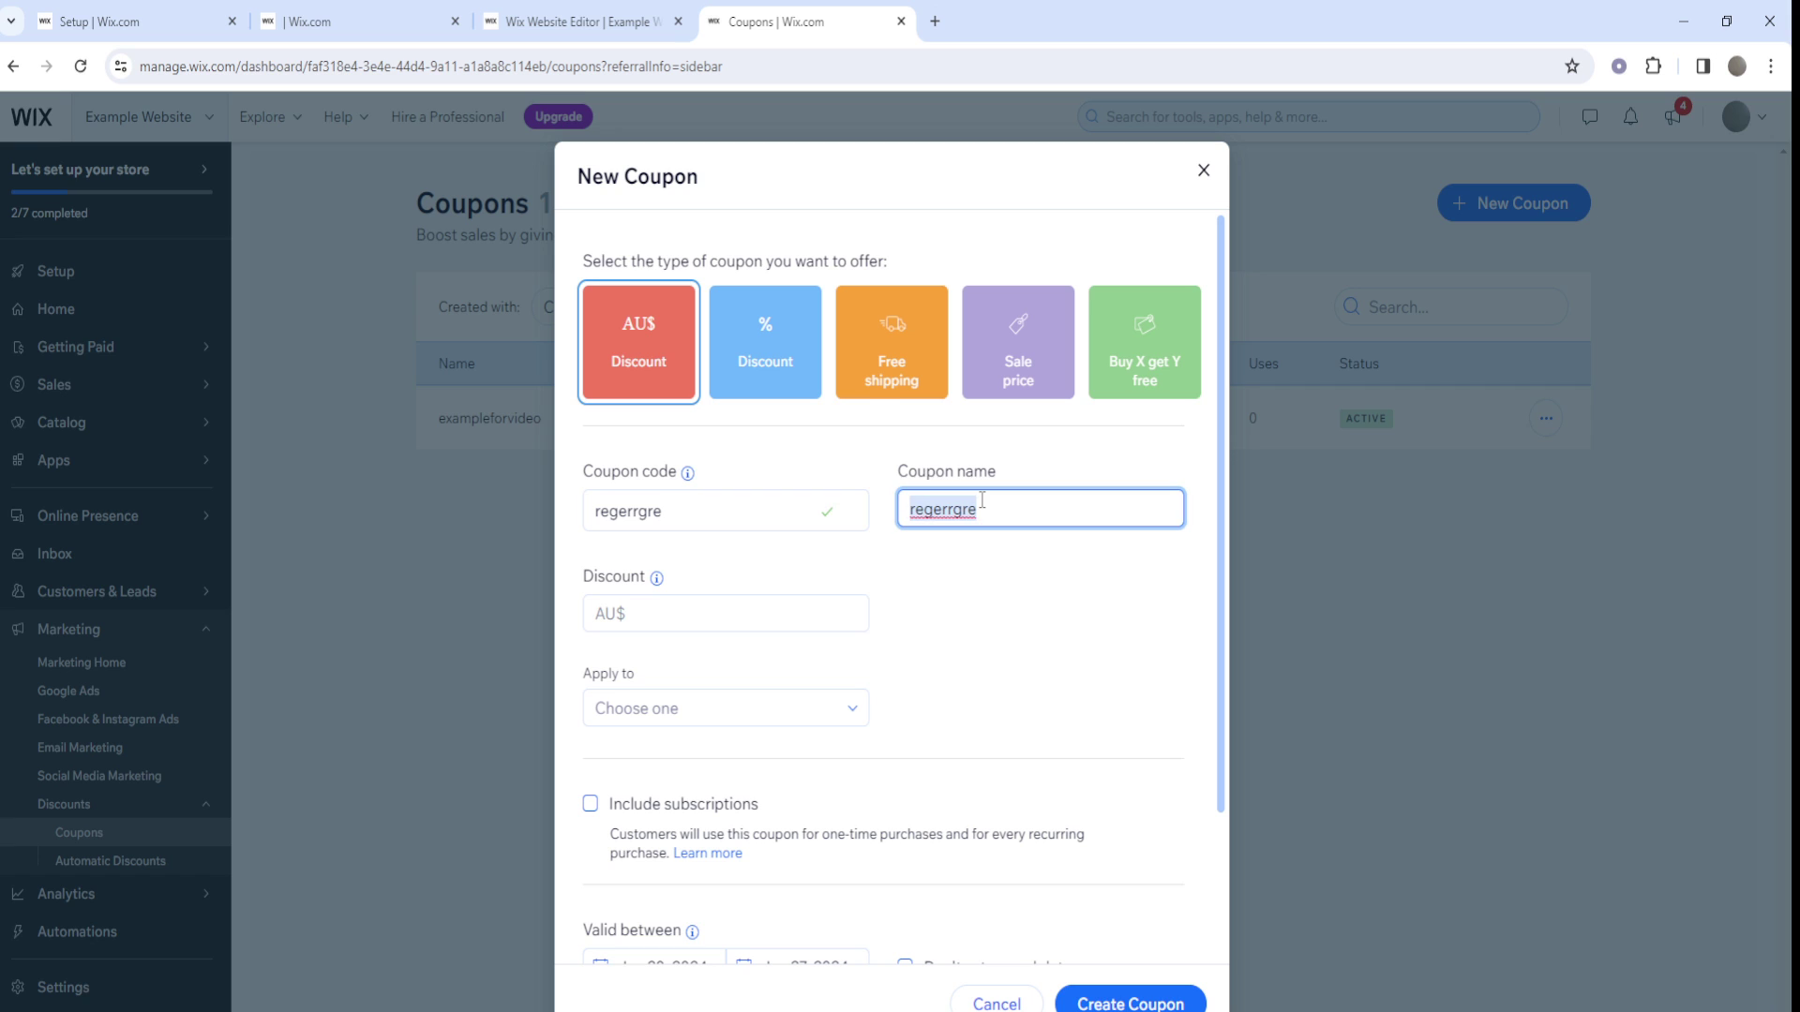
{"action": "scroll", "coordinate": [953, 631], "scroll_direction": "down", "scroll_amount": 2}
{"action": "left_click", "coordinate": [675, 439]}
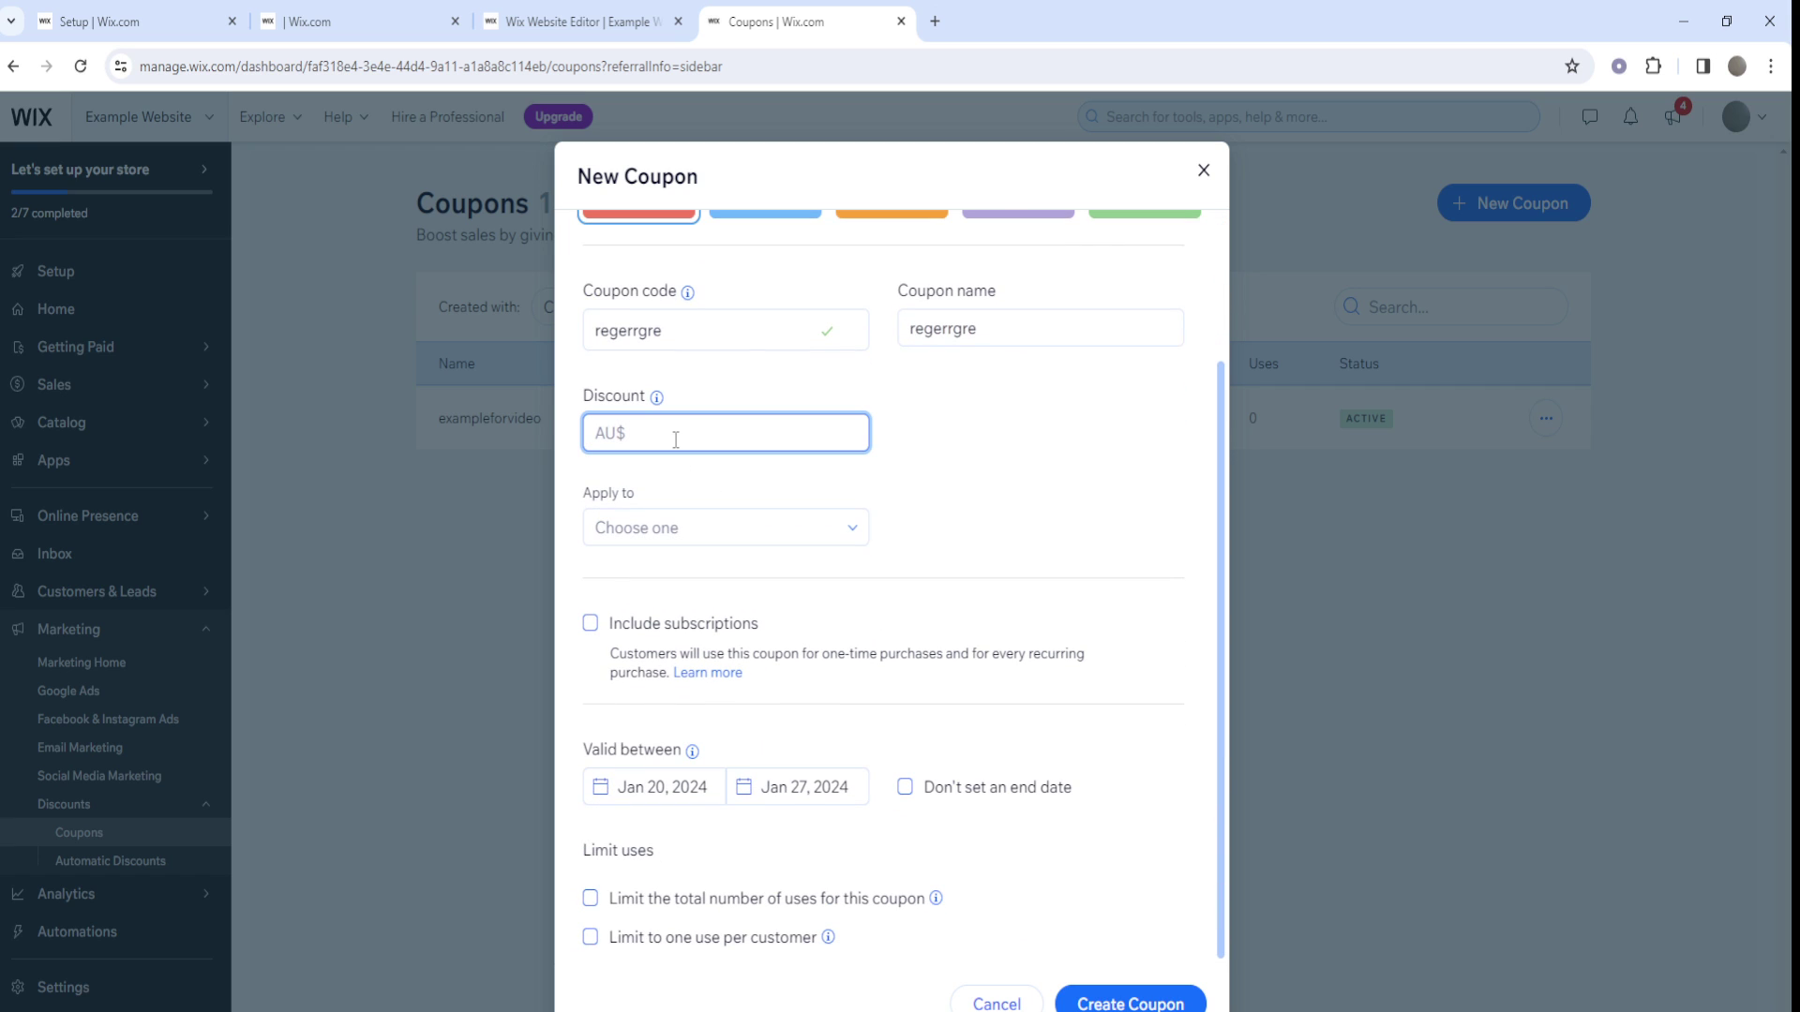
{"action": "type", "text": "100"}
- Apply the regerrgre coupon to All products and create it
{"action": "left_click", "coordinate": [844, 530]}
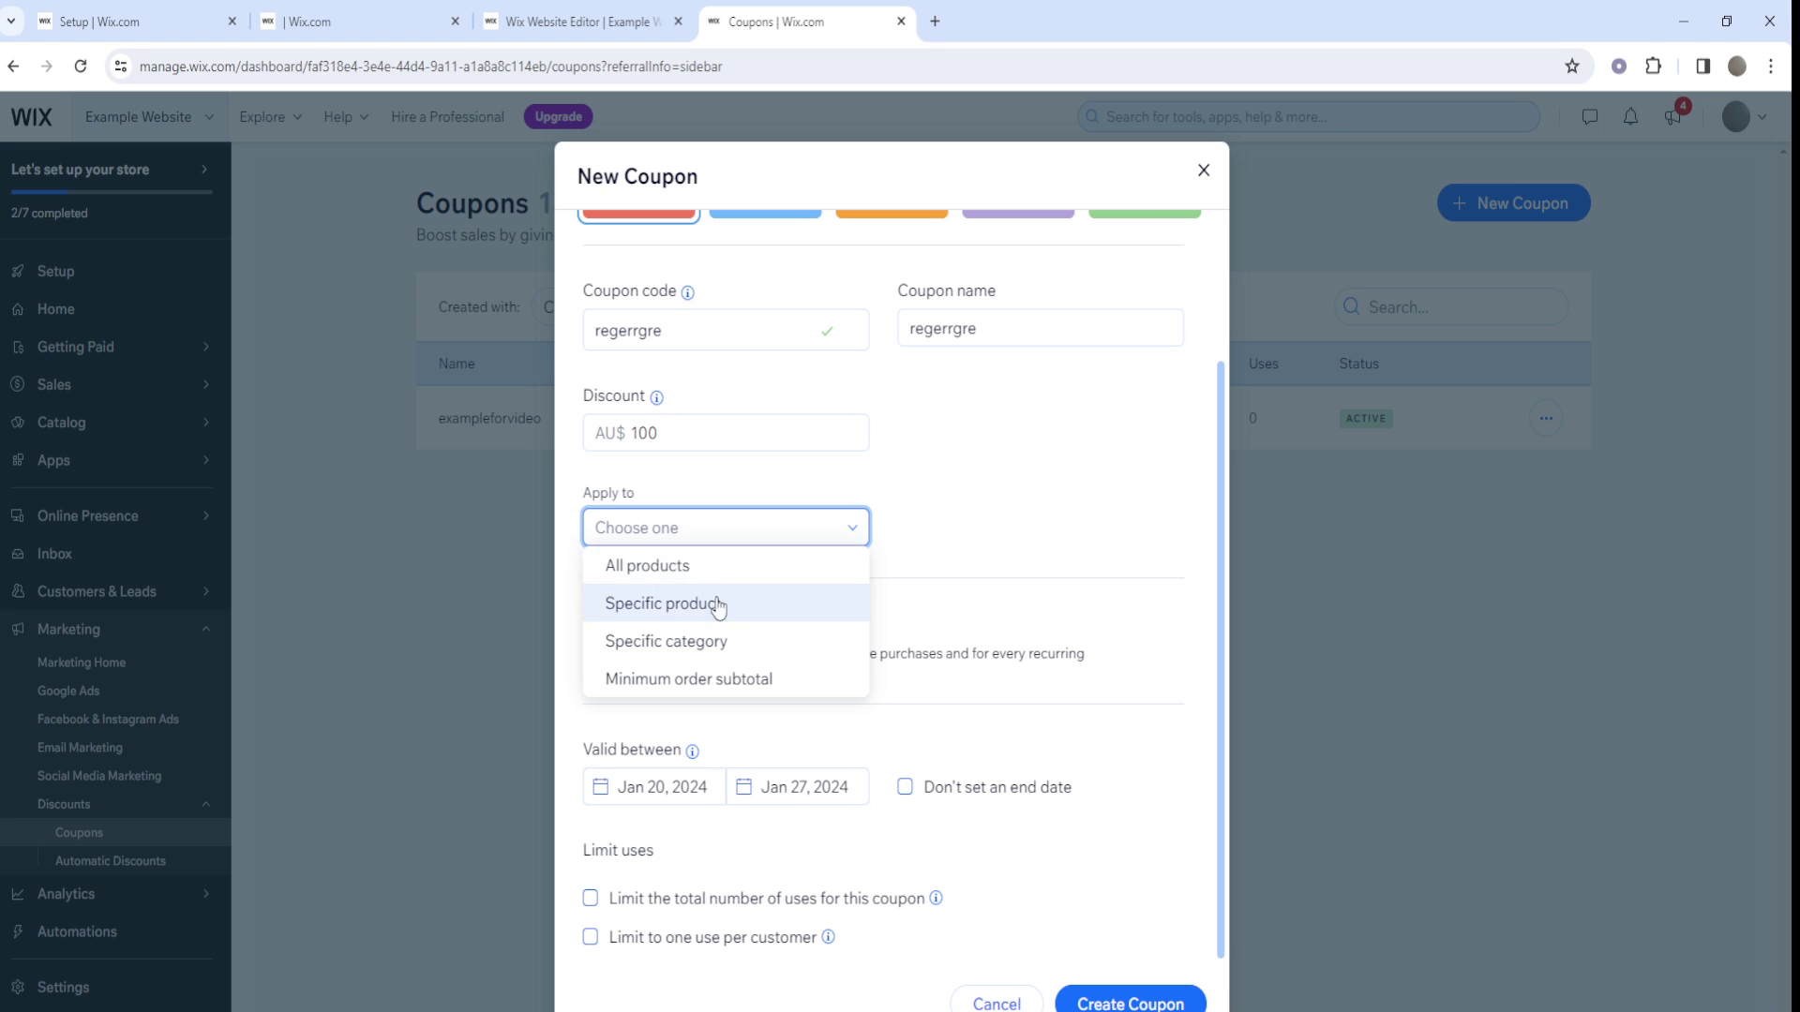
{"action": "left_click", "coordinate": [711, 567]}
{"action": "scroll", "coordinate": [803, 643], "scroll_direction": "down", "scroll_amount": 1}
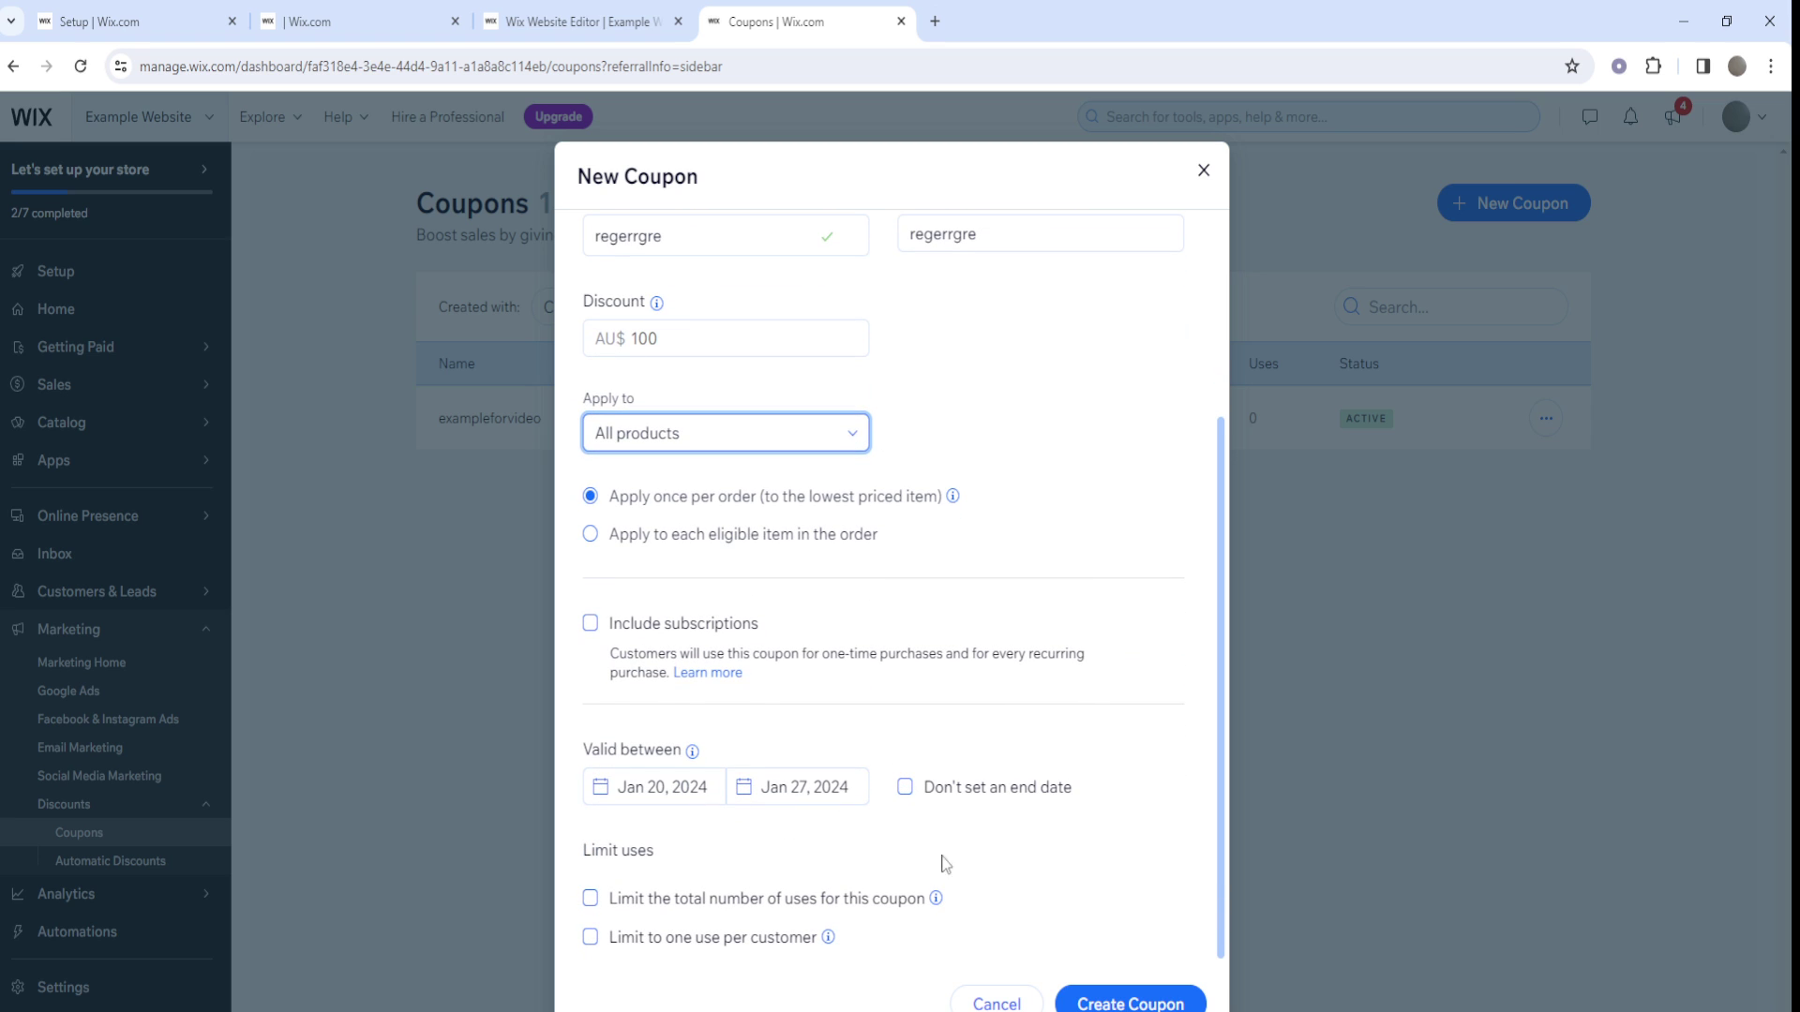
{"action": "left_click", "coordinate": [1128, 1001]}
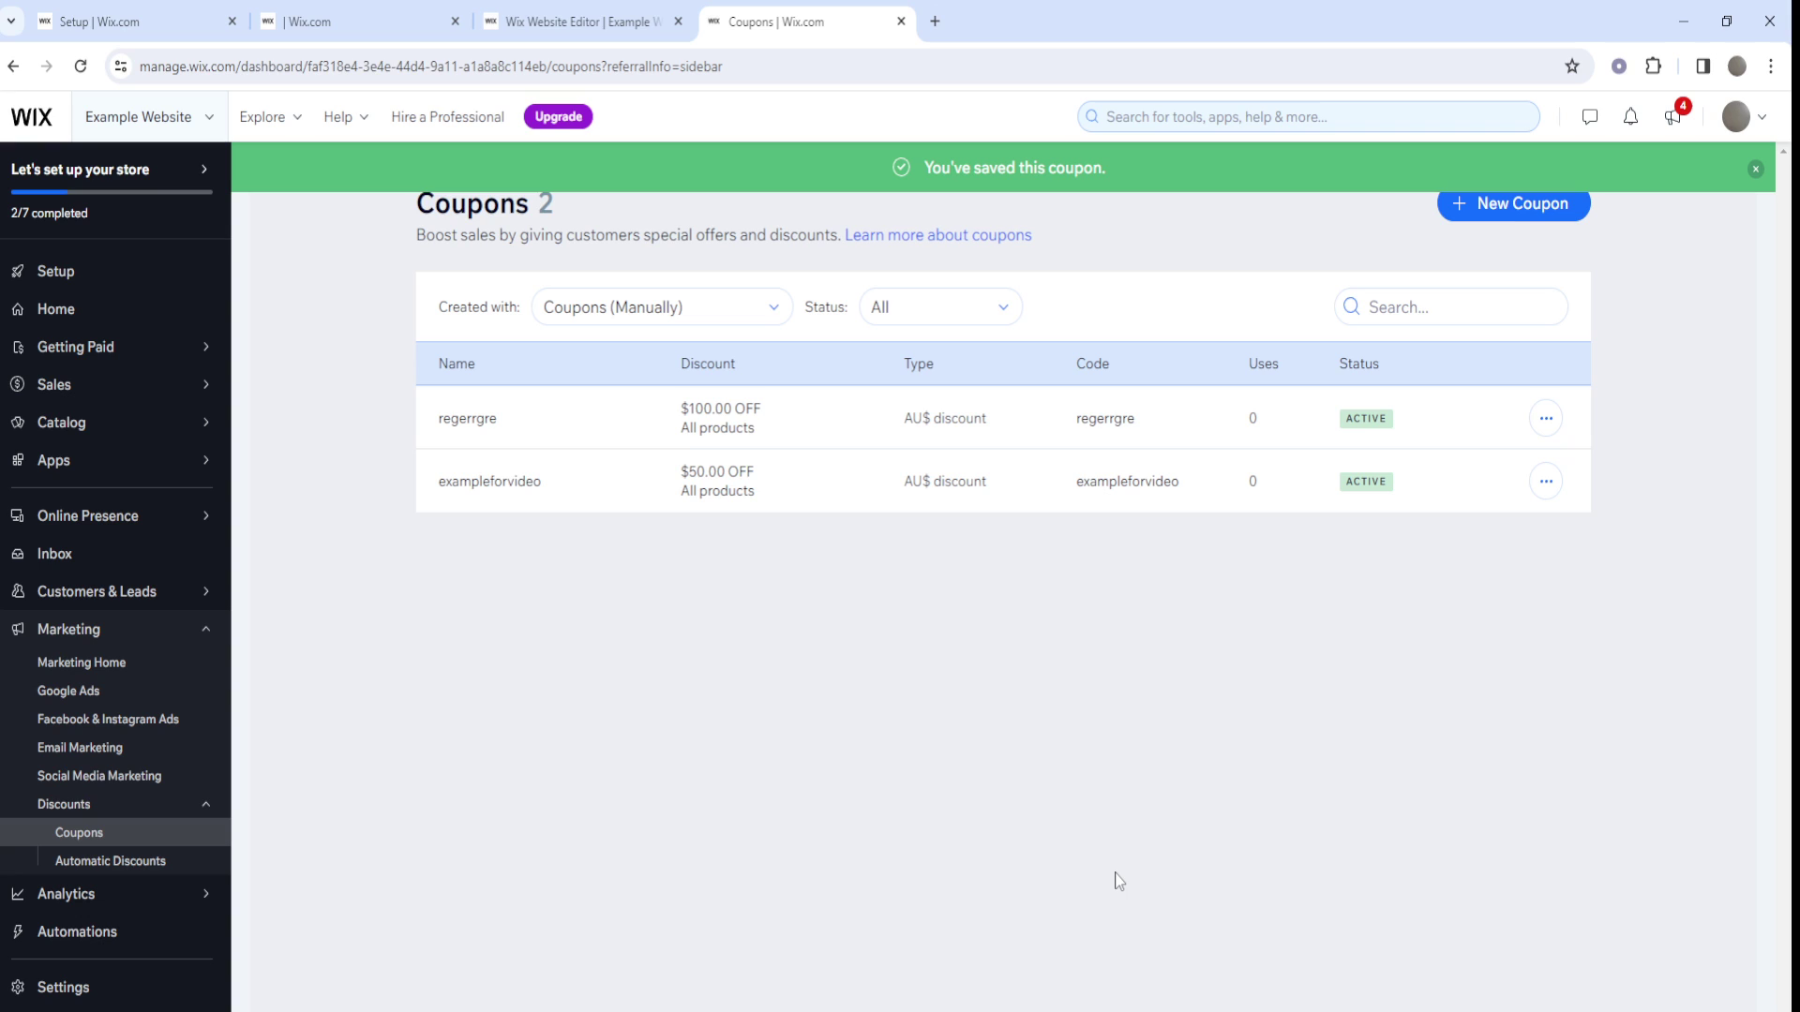